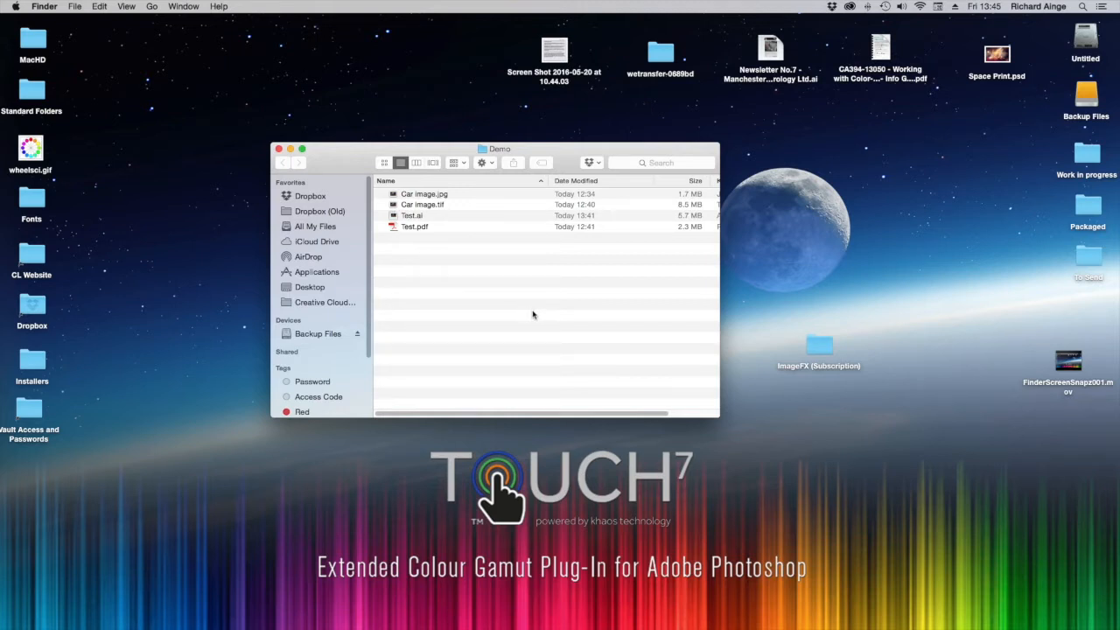
Step: Open Car image.jpg in Photoshop and add Orange & Blue touch plates with the Touch7 plug-in
{"action": "left_click_drag", "start_coordinate": [392, 194], "coordinate": [619, 616]}
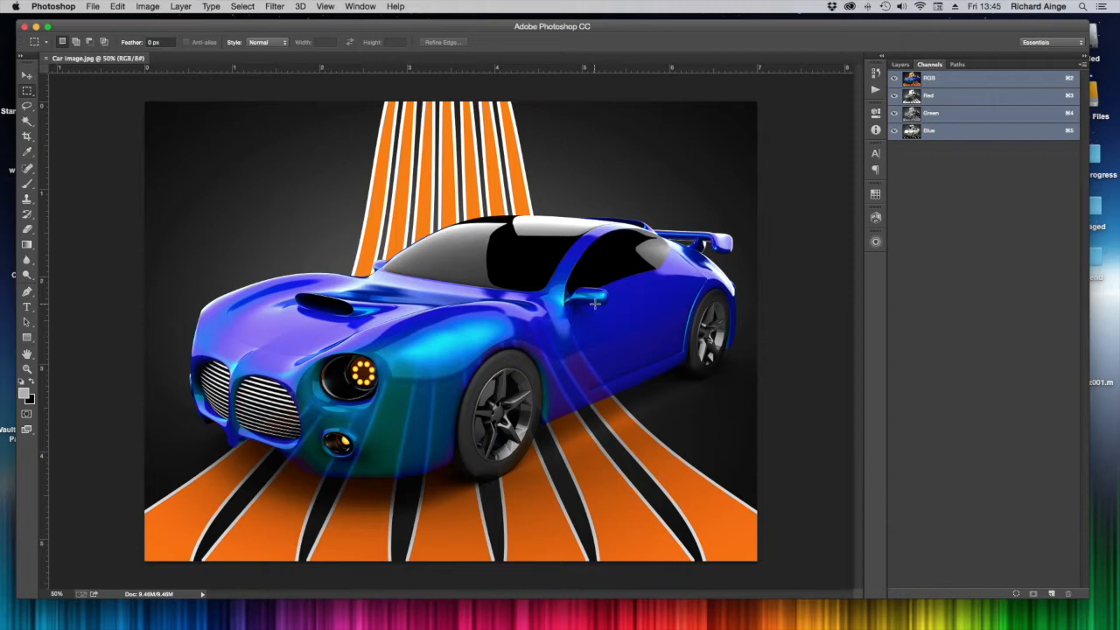
{"action": "left_click", "coordinate": [876, 242]}
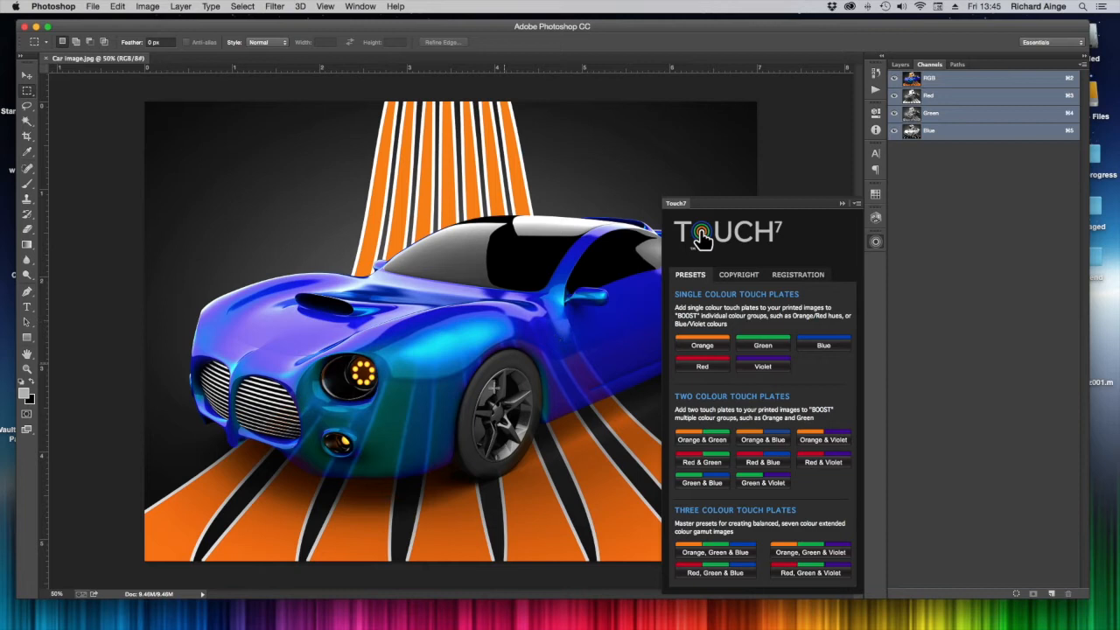
{"action": "left_click", "coordinate": [761, 442]}
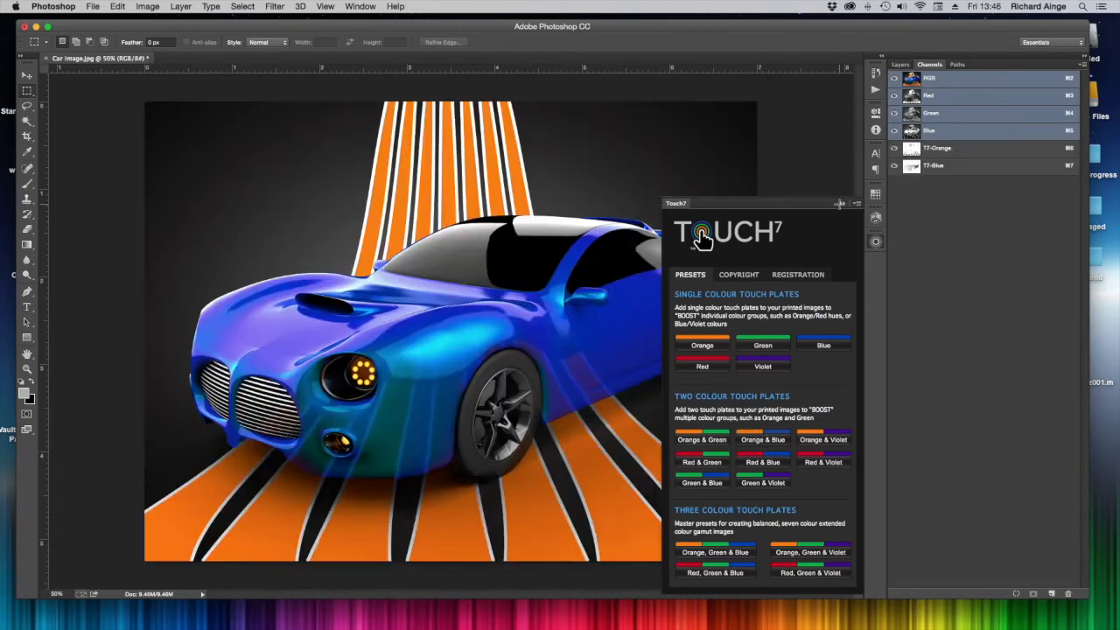
Step: Select the T7-Orange and T7-Blue channels together and adjust their black input with Levels
{"action": "left_click", "coordinate": [913, 152]}
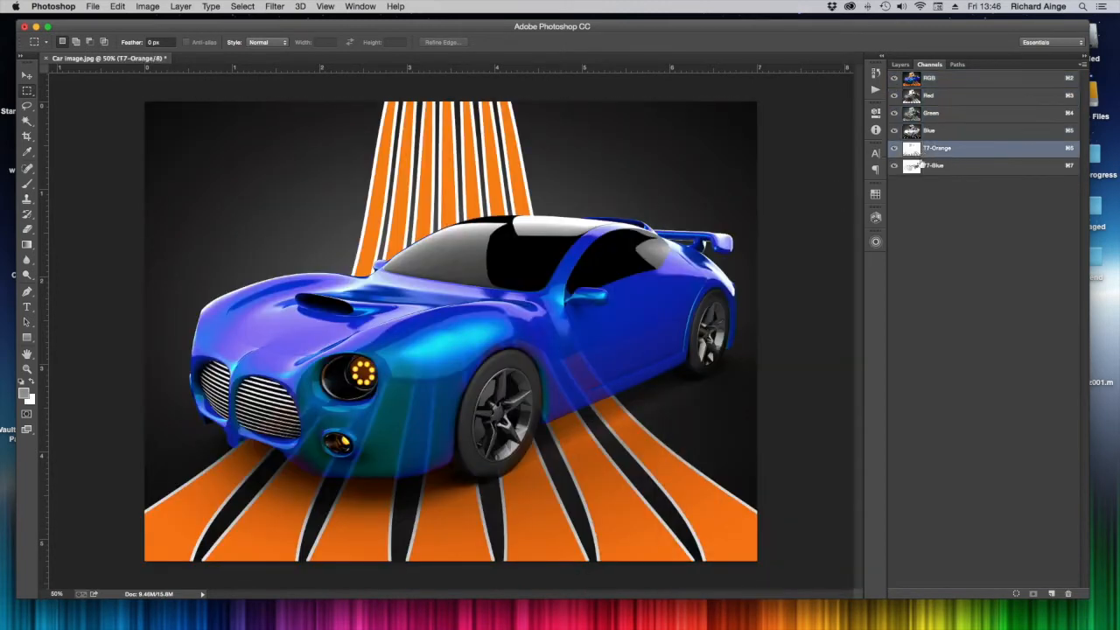
{"action": "left_click", "coordinate": [918, 166]}
{"action": "left_click", "coordinate": [912, 152], "text": "shift"}
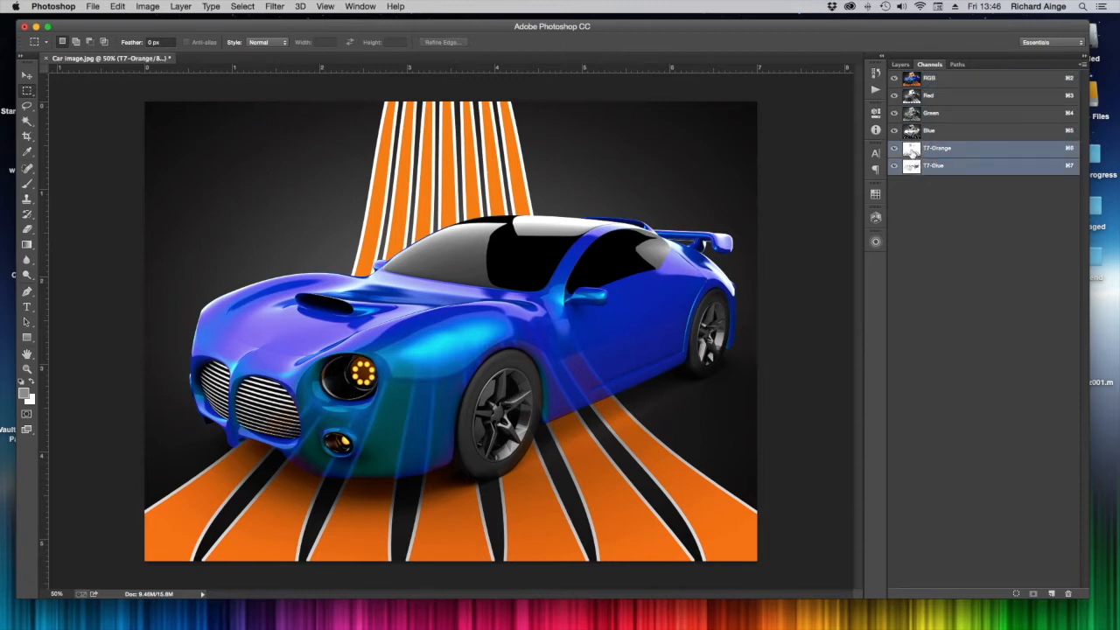
{"action": "key", "text": "super+l"}
{"action": "left_click_drag", "start_coordinate": [812, 396], "coordinate": [870, 398]}
{"action": "left_click", "coordinate": [877, 311]}
{"action": "left_click", "coordinate": [875, 318]}
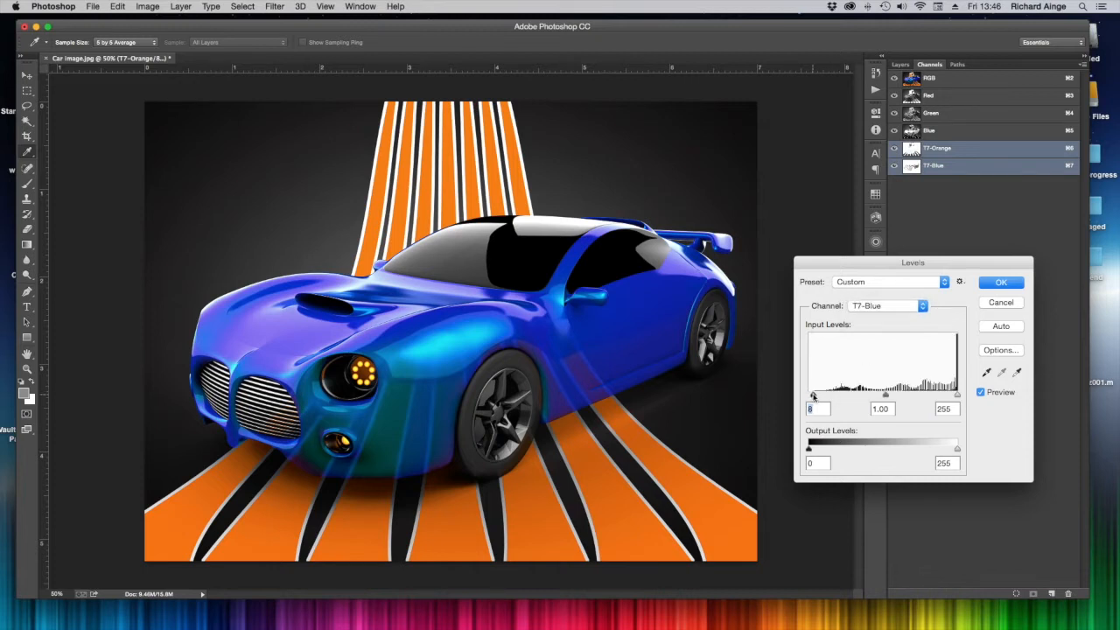
{"action": "left_click", "coordinate": [984, 285]}
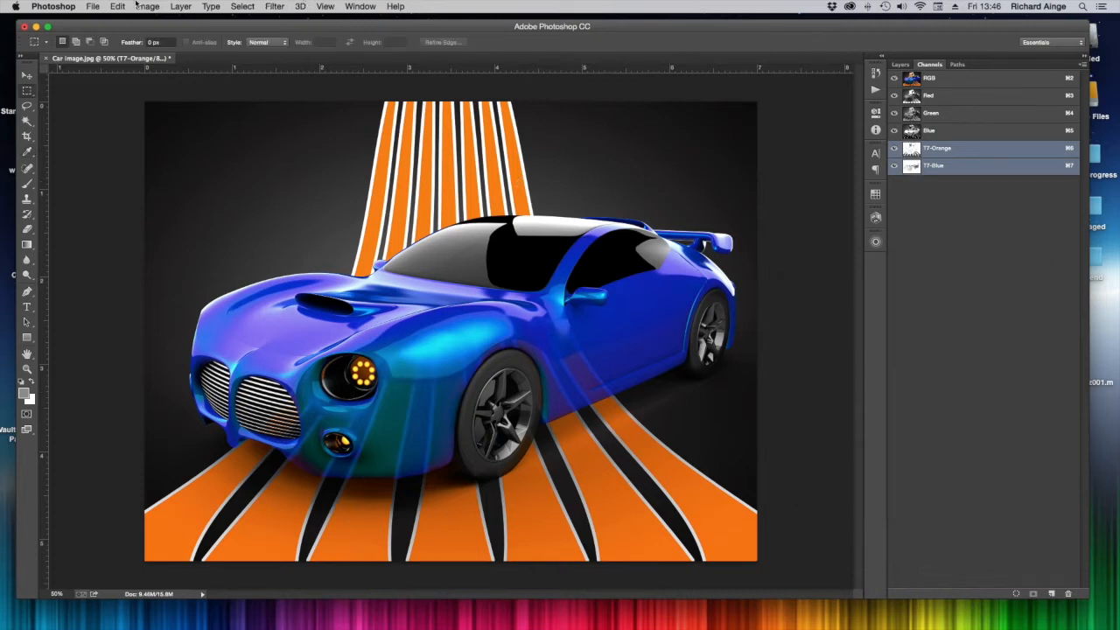
Step: Convert the image to the Coated FOGRA39 CMYK profile
{"action": "left_click", "coordinate": [137, 6]}
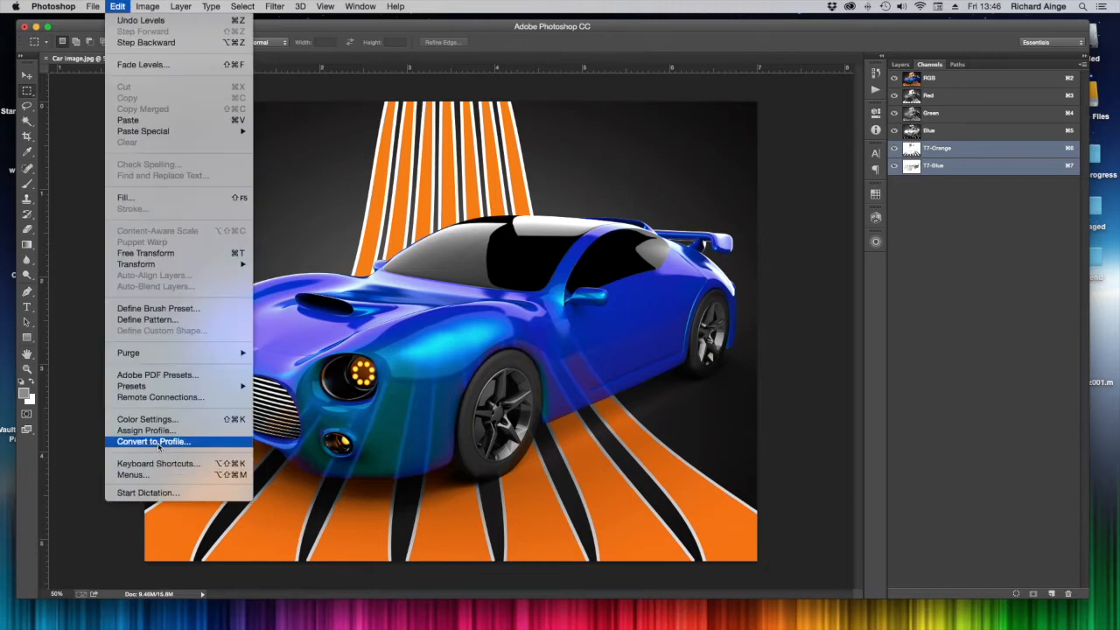
{"action": "left_click", "coordinate": [158, 441]}
{"action": "left_click", "coordinate": [969, 303]}
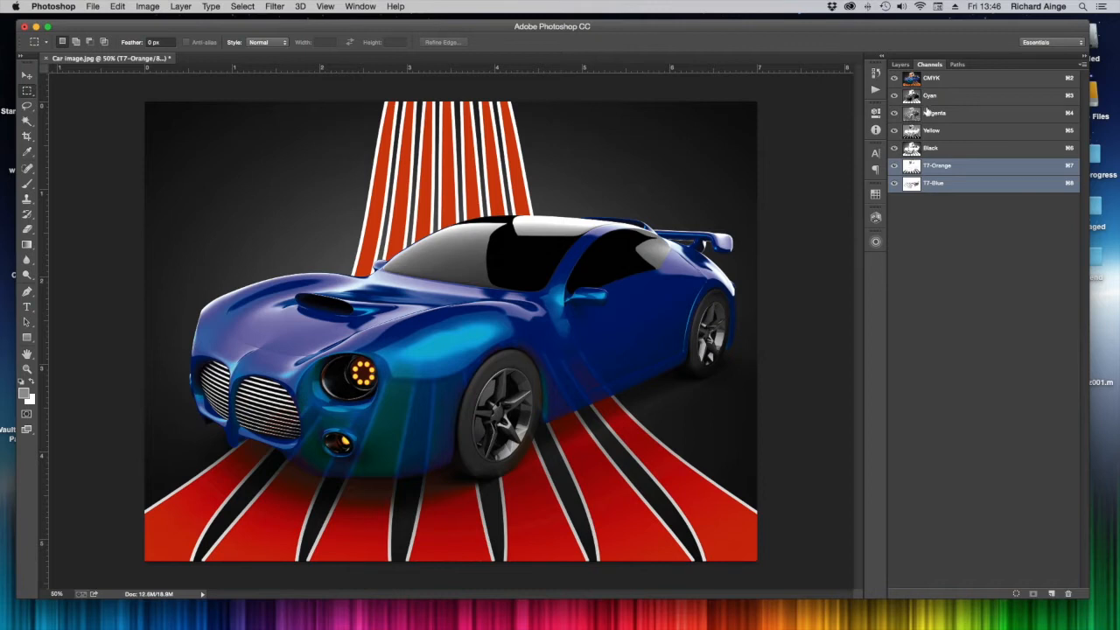
Step: Select the CMYK composite and compare the image with the T7-Orange and T7-Blue channels hidden and shown
{"action": "left_click", "coordinate": [920, 80]}
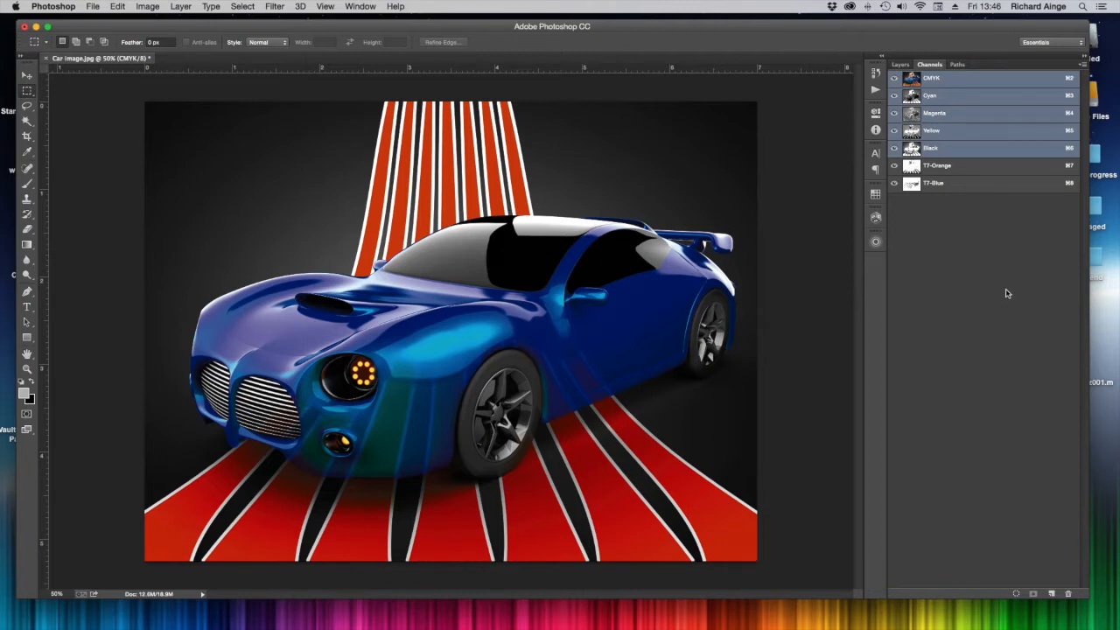
{"action": "left_click", "coordinate": [894, 166]}
{"action": "left_click", "coordinate": [894, 166]}
{"action": "left_click", "coordinate": [894, 166]}
{"action": "left_click", "coordinate": [894, 166]}
{"action": "left_click", "coordinate": [893, 184]}
{"action": "left_click", "coordinate": [894, 183]}
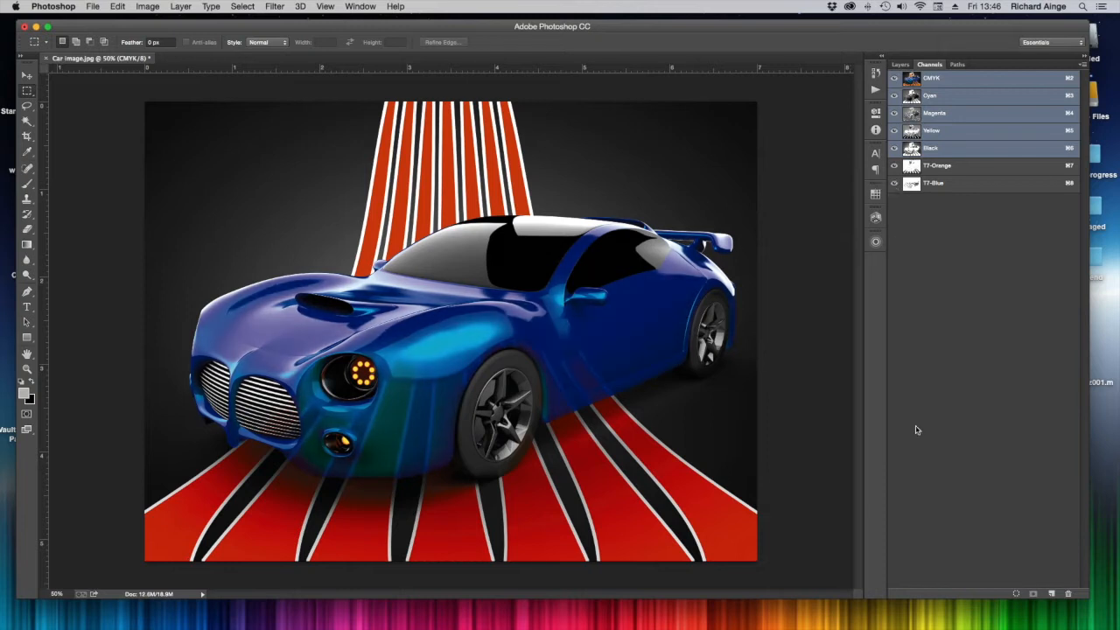
Step: Save the image as Car image.tif in the Demo folder with spot colors and embedded profile, replacing the existing file, and close it
{"action": "left_click", "coordinate": [91, 6]}
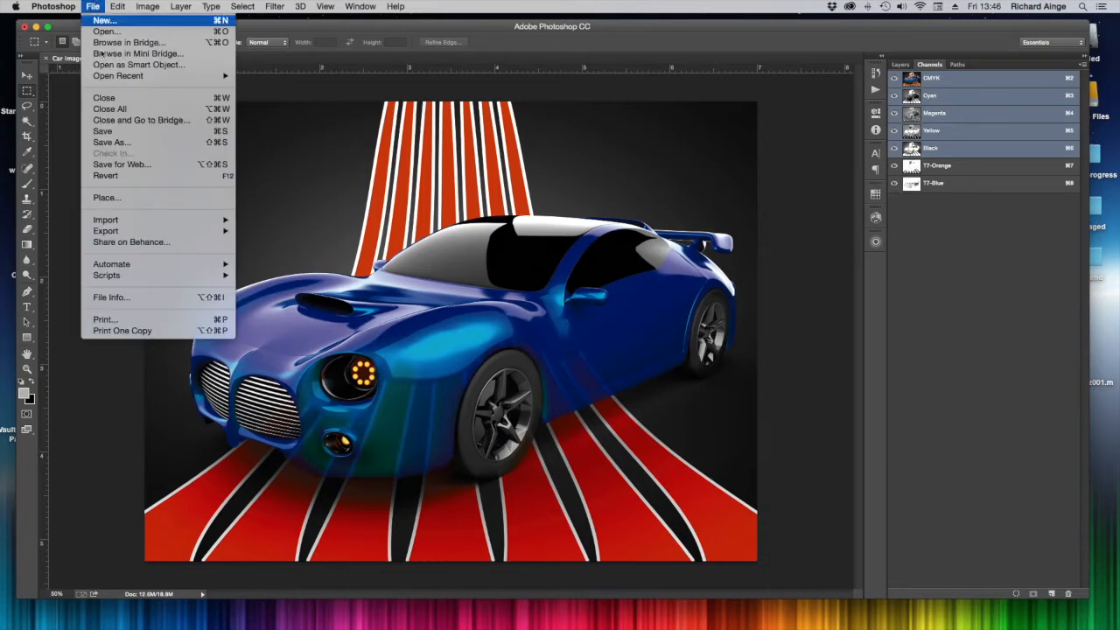
{"action": "left_click", "coordinate": [123, 142]}
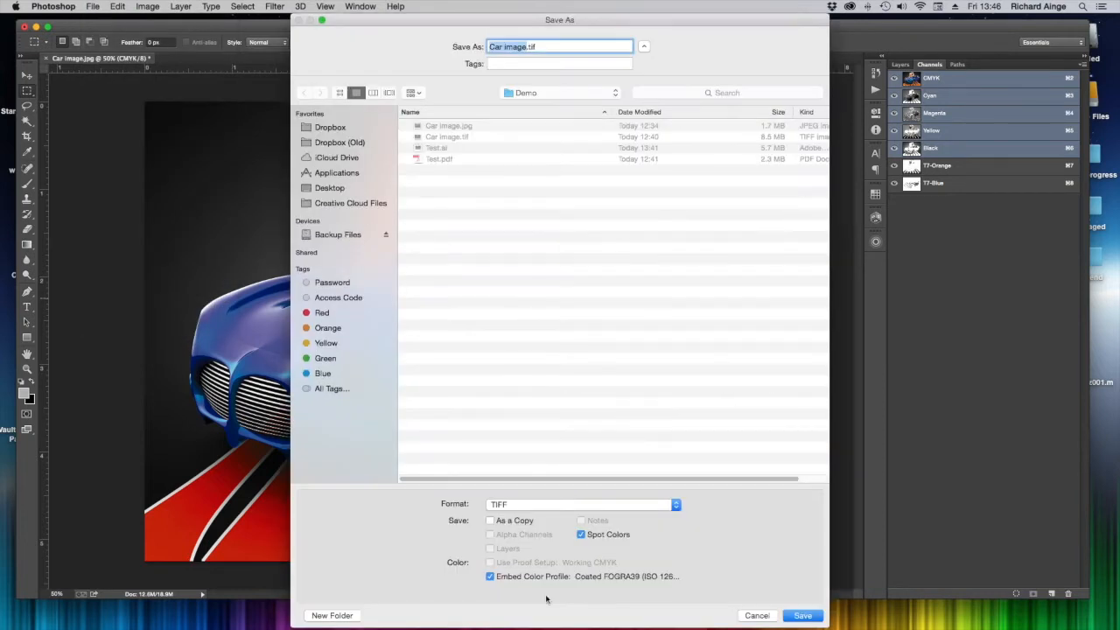
{"action": "left_click", "coordinate": [800, 614]}
{"action": "key", "text": "Return"}
{"action": "left_click", "coordinate": [645, 174]}
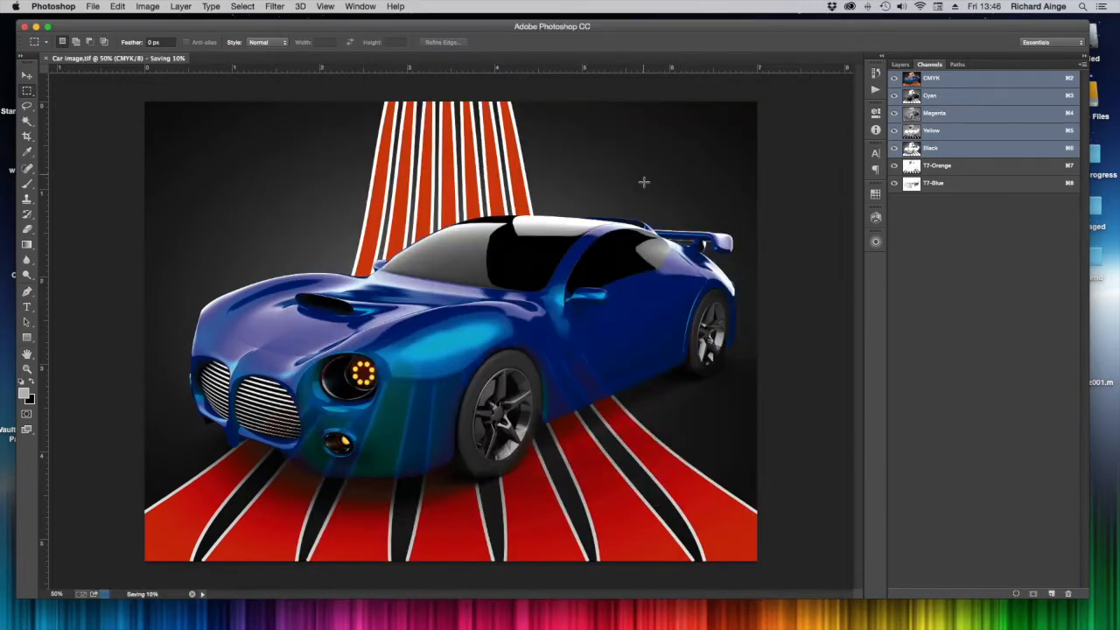
{"action": "key", "text": "super+w"}
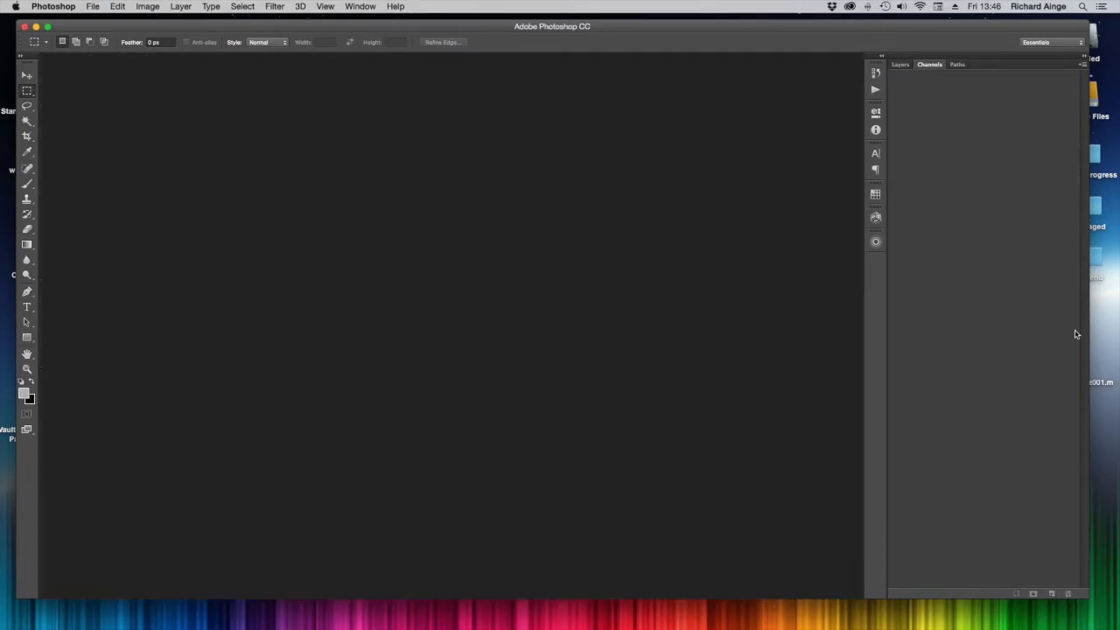
Step: Switch to Finder and open Test.ai from the Demo folder in Illustrator
{"action": "left_click", "coordinate": [1099, 332], "text": "alt"}
{"action": "left_click", "coordinate": [578, 315]}
{"action": "double_click", "coordinate": [398, 216]}
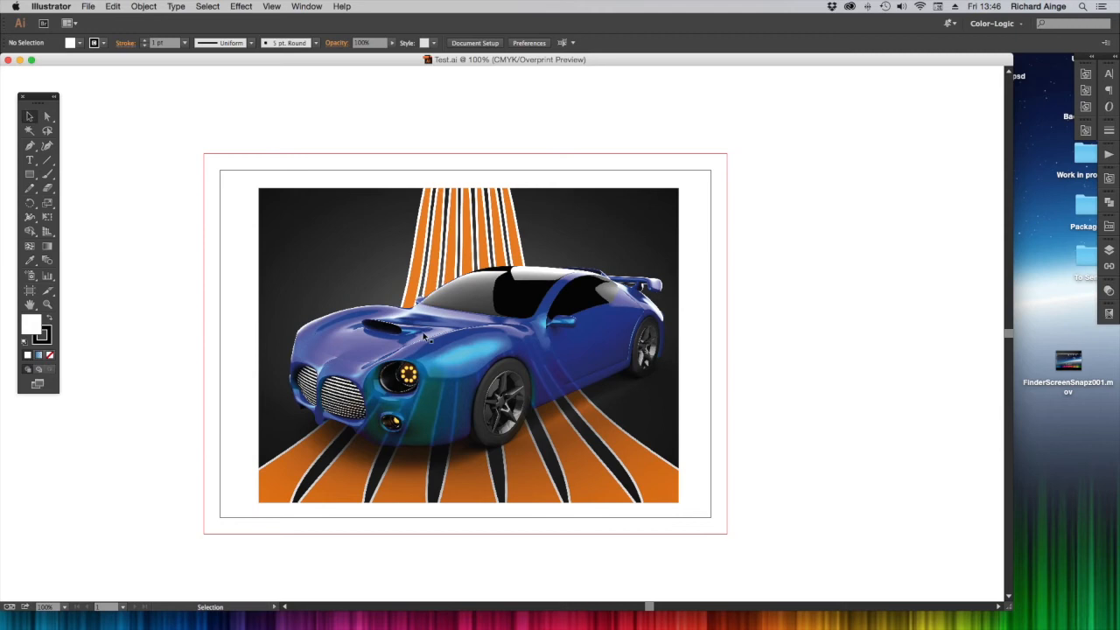
Step: Relink the placed Car image.jpg to Car image.tif from the Demo folder
{"action": "left_click", "coordinate": [423, 331]}
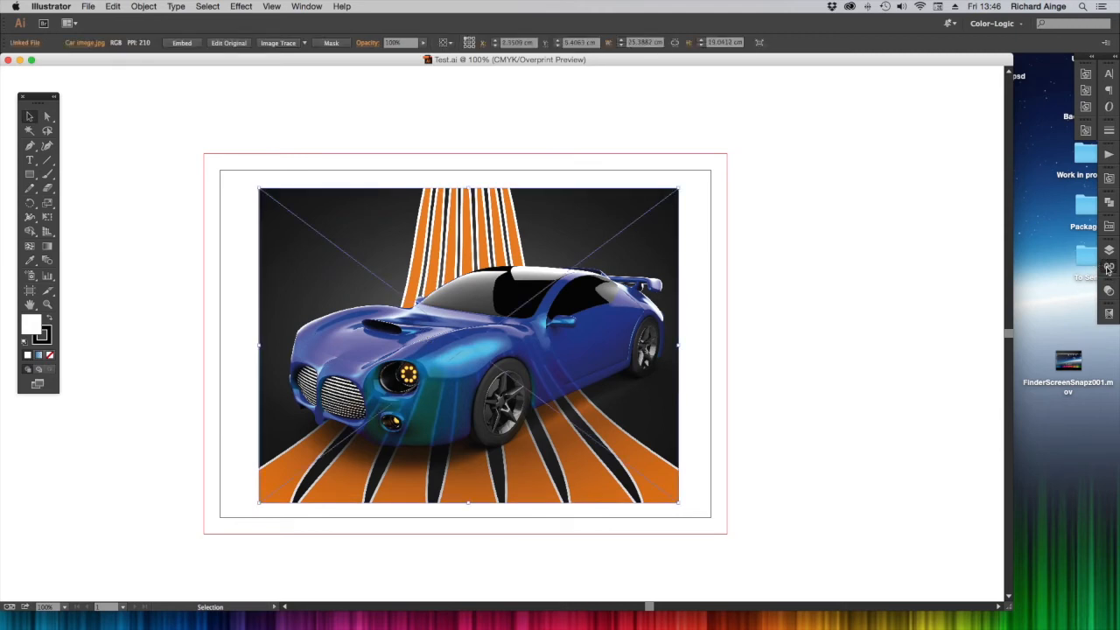
{"action": "left_click_drag", "start_coordinate": [1109, 266], "coordinate": [918, 259]}
{"action": "left_click", "coordinate": [918, 258]}
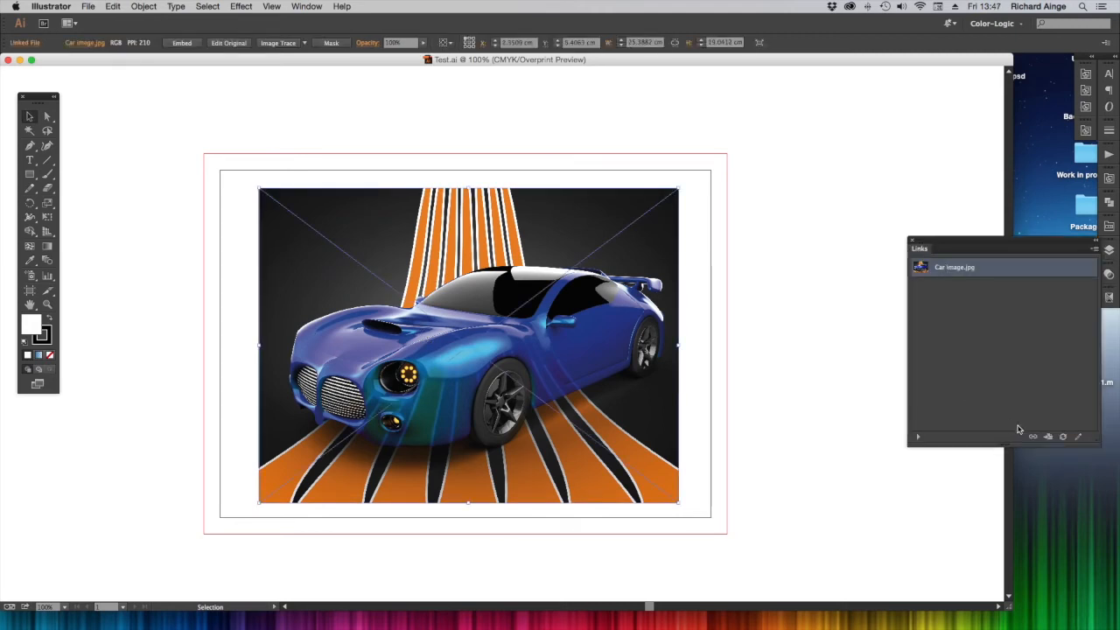
{"action": "double_click", "coordinate": [512, 151]}
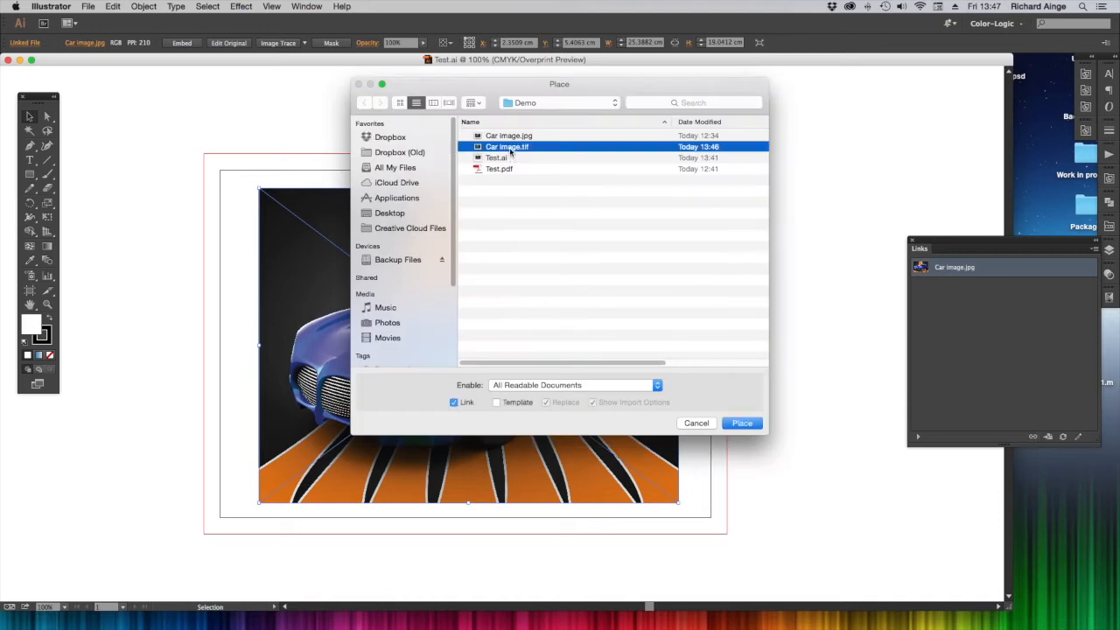
{"action": "left_click", "coordinate": [784, 414]}
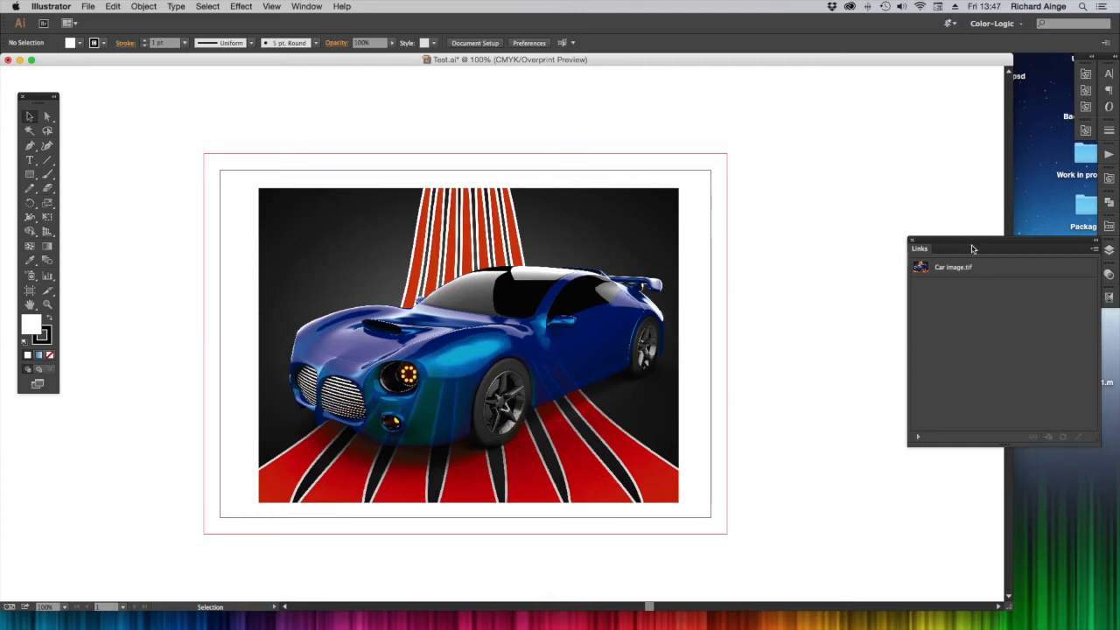
{"action": "left_click", "coordinate": [1108, 251]}
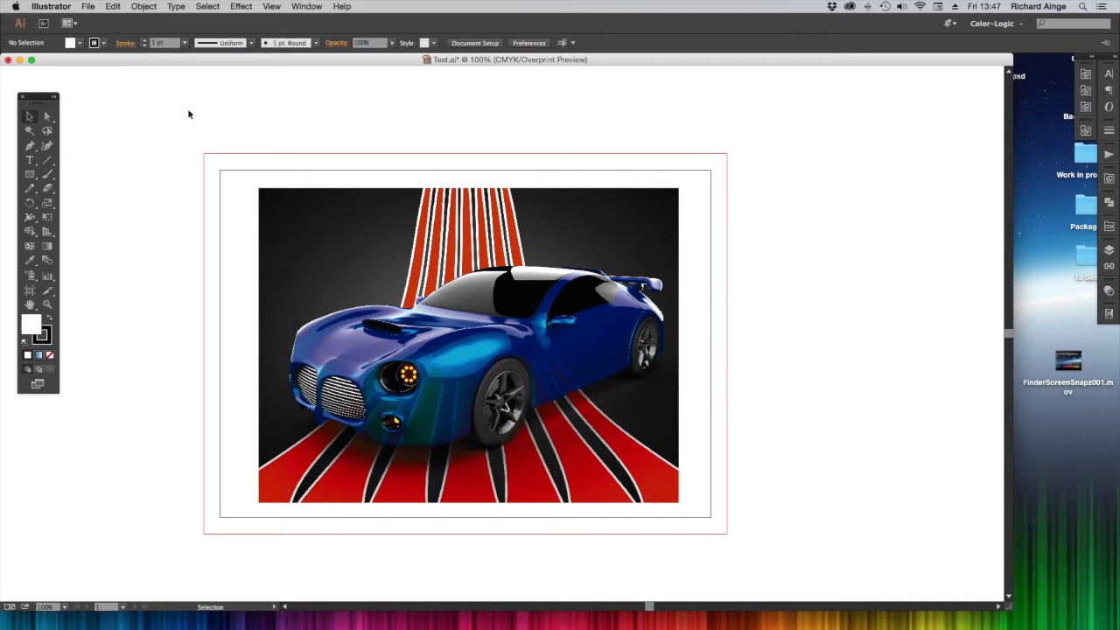
Step: Save the artwork as the Adobe PDF Test.pdf in the Demo folder, replacing the existing file, and close the document
{"action": "left_click", "coordinate": [51, 6]}
{"action": "left_click", "coordinate": [88, 6]}
{"action": "left_click", "coordinate": [95, 106]}
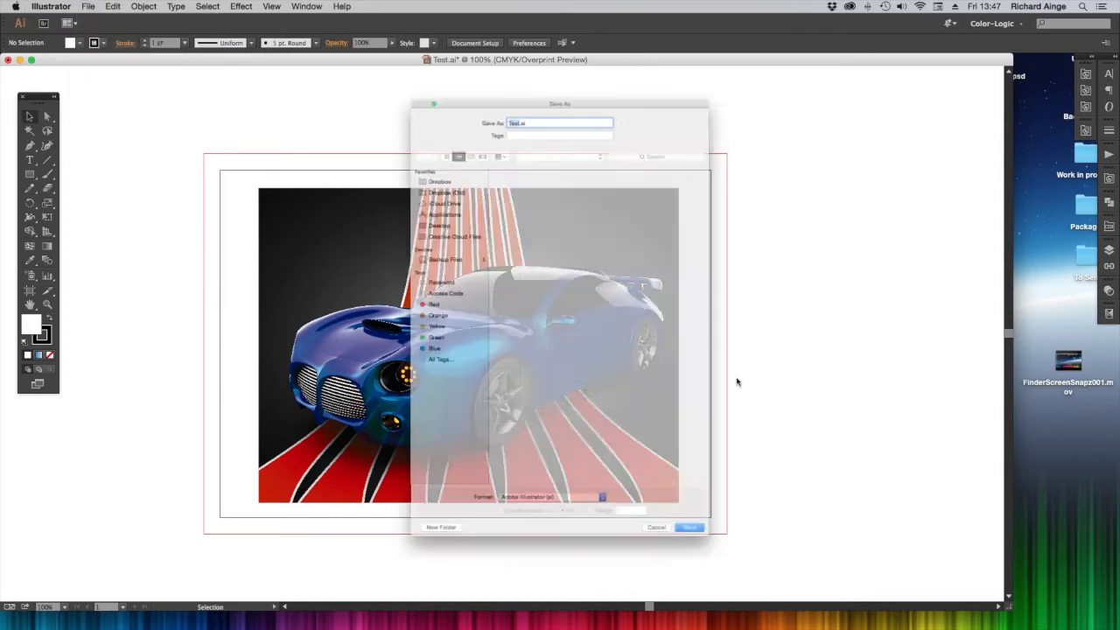
{"action": "left_click", "coordinate": [554, 565]}
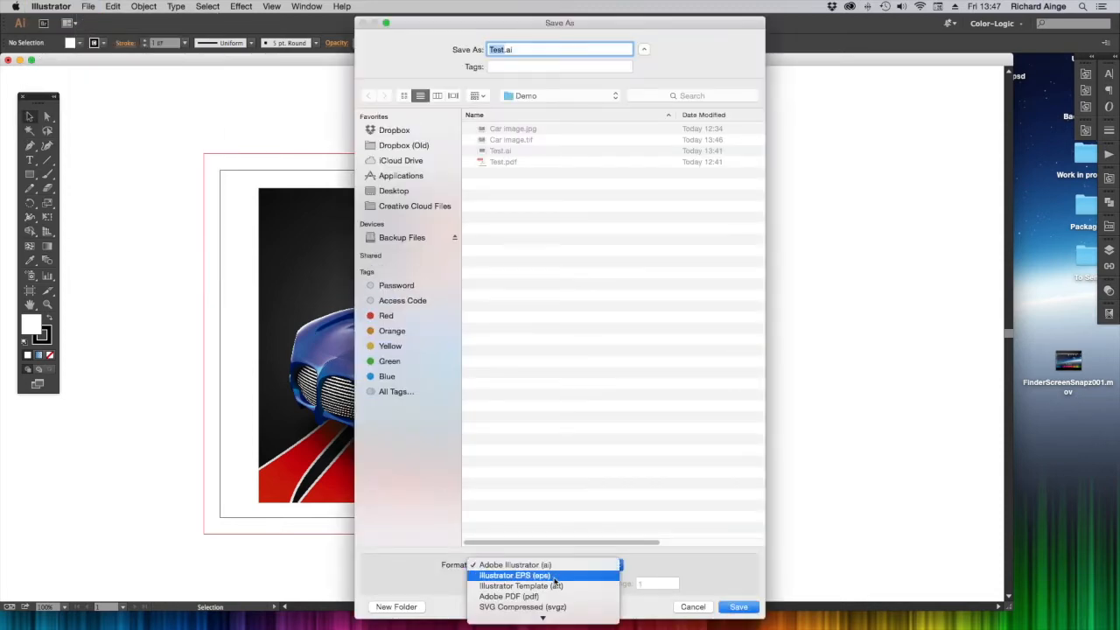
{"action": "left_click", "coordinate": [739, 607]}
{"action": "left_click", "coordinate": [645, 100]}
{"action": "left_click", "coordinate": [614, 212]}
{"action": "left_click", "coordinate": [483, 314]}
{"action": "left_click", "coordinate": [694, 509]}
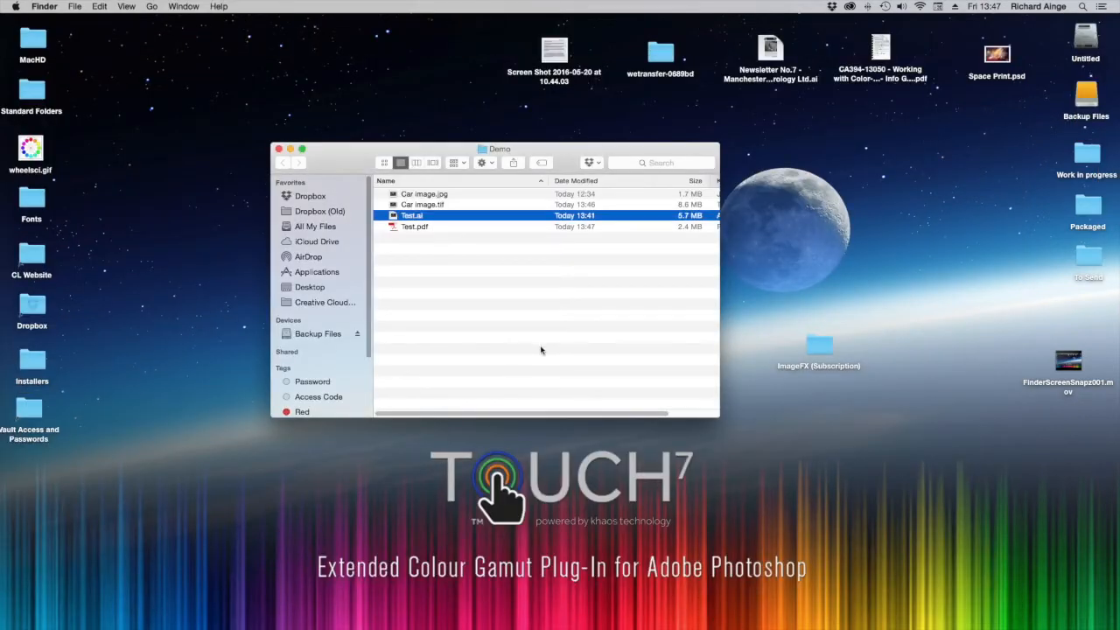
Step: Switch to Safari and log in to the Remote Director proofing site with the saved credentials
{"action": "mouse_move", "coordinate": [597, 626]}
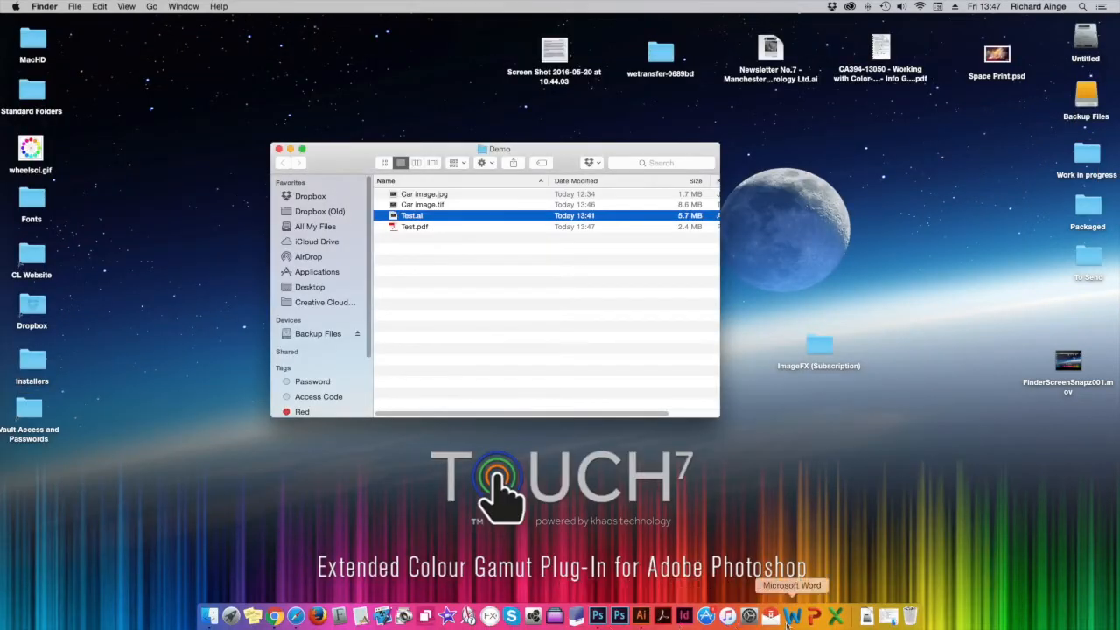
{"action": "left_click", "coordinate": [296, 616]}
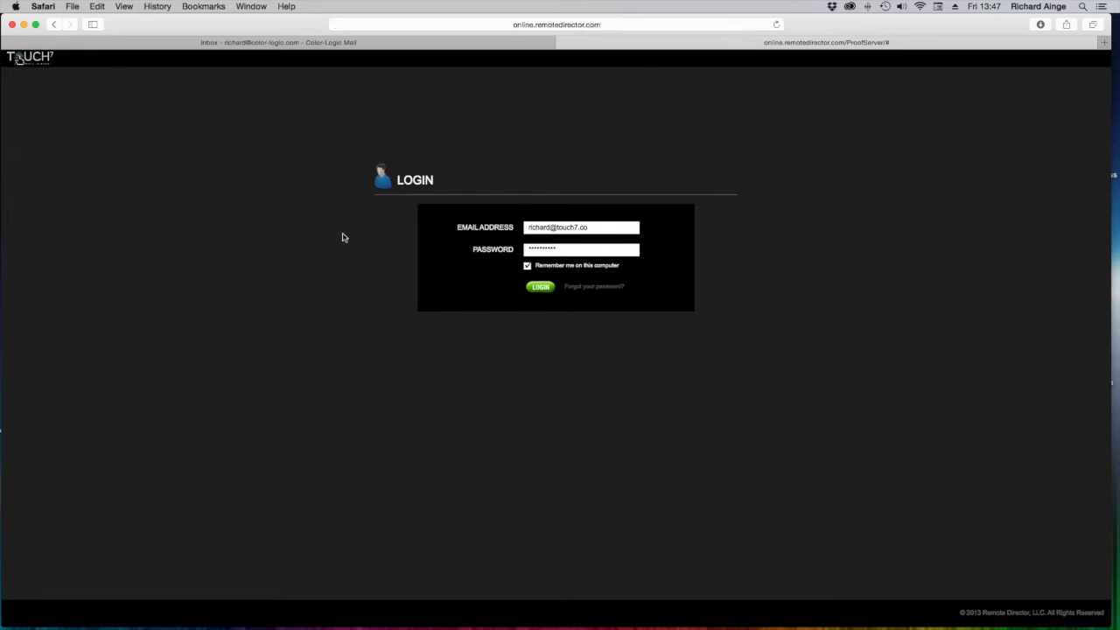
{"action": "left_click", "coordinate": [541, 287]}
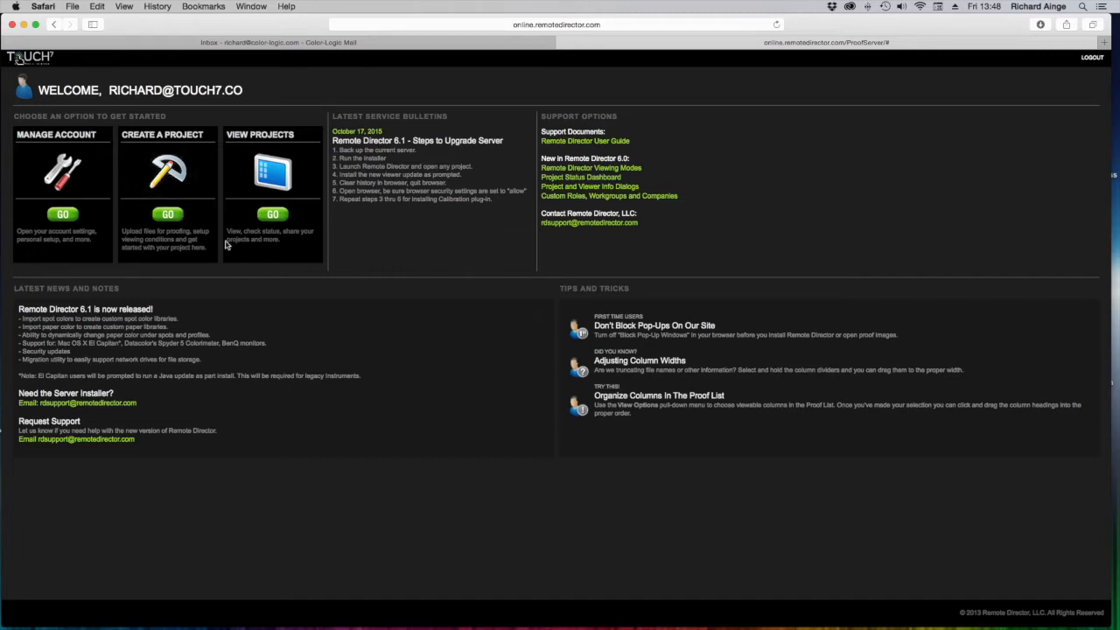
Step: Open the project list and review the Demo project's info and proofing settings
{"action": "left_click", "coordinate": [278, 215]}
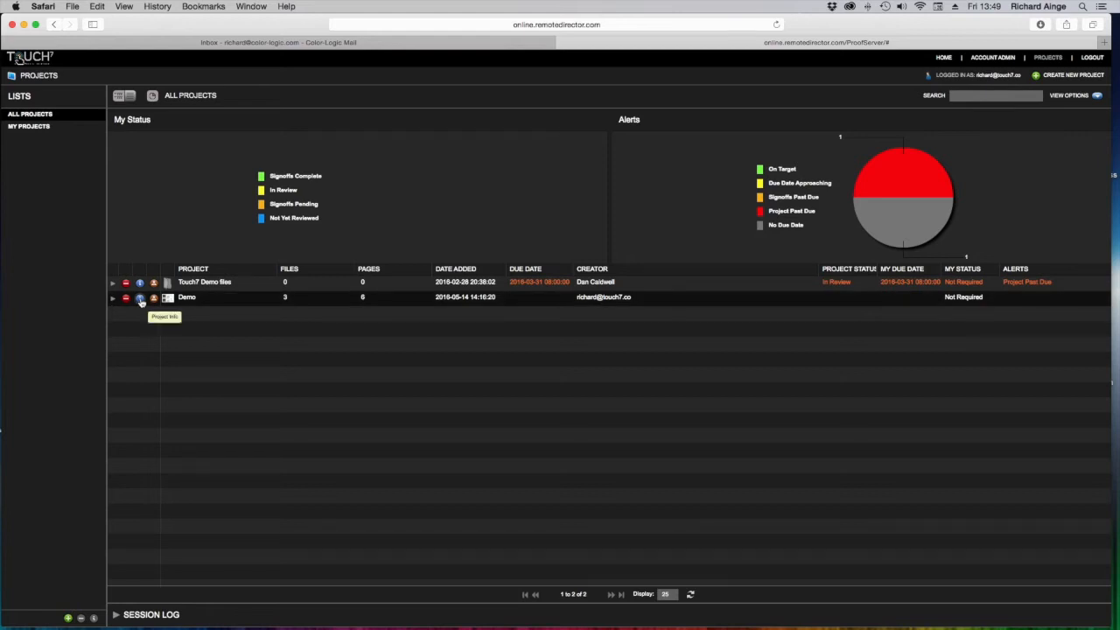
{"action": "left_click", "coordinate": [140, 300]}
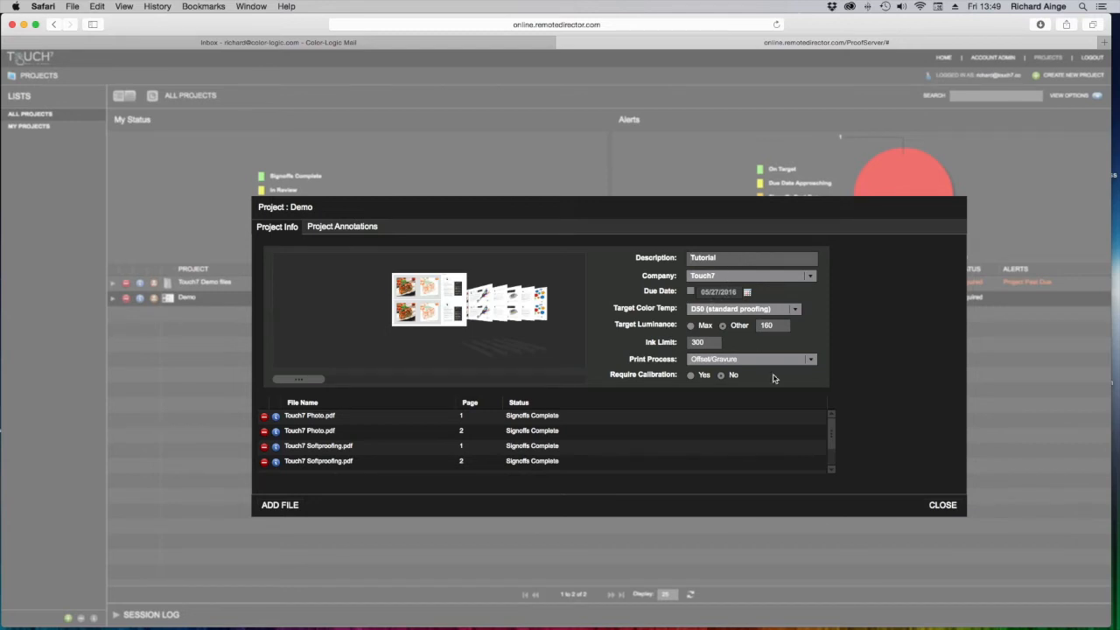
{"action": "left_click", "coordinate": [948, 507]}
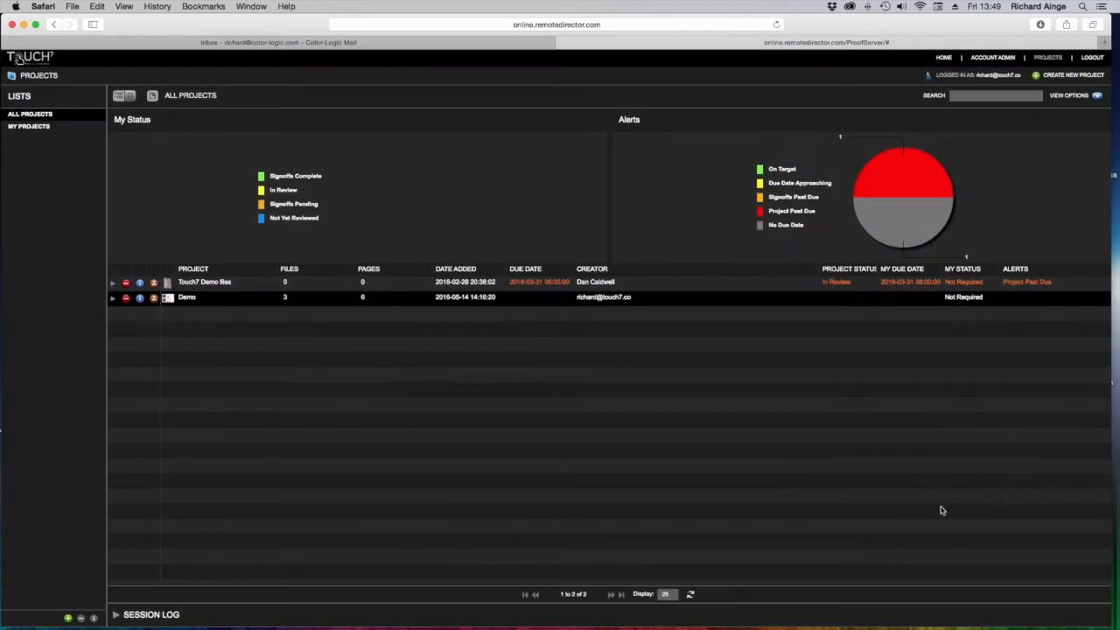
Step: Try to share the Demo project with a new viewer by entering the client's e-mail and checking the available roles
{"action": "left_click", "coordinate": [154, 299]}
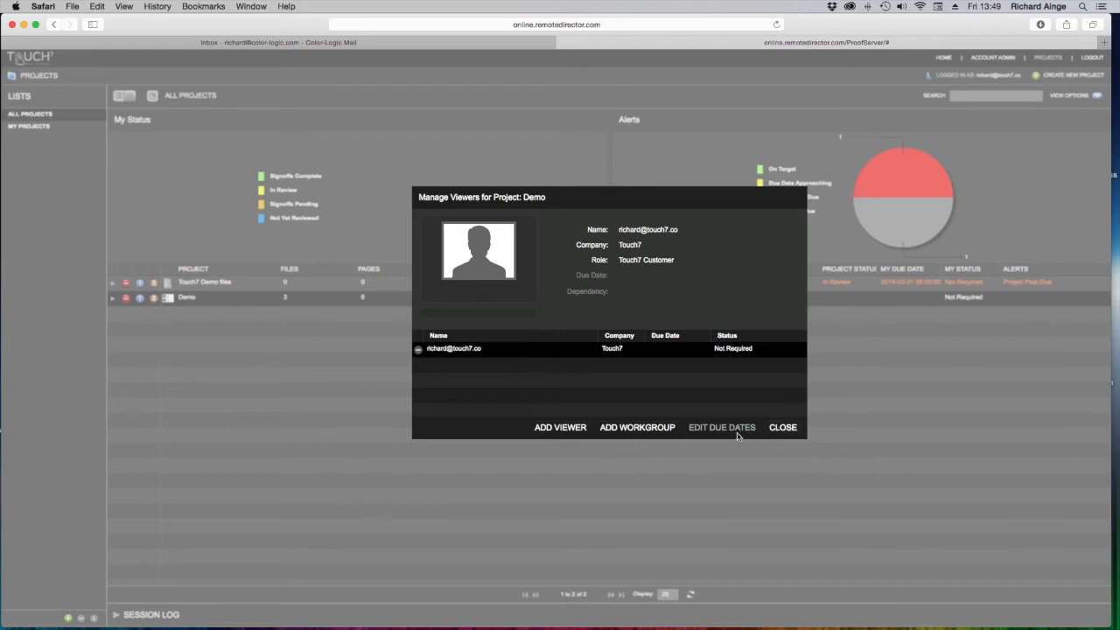
{"action": "left_click", "coordinate": [575, 429]}
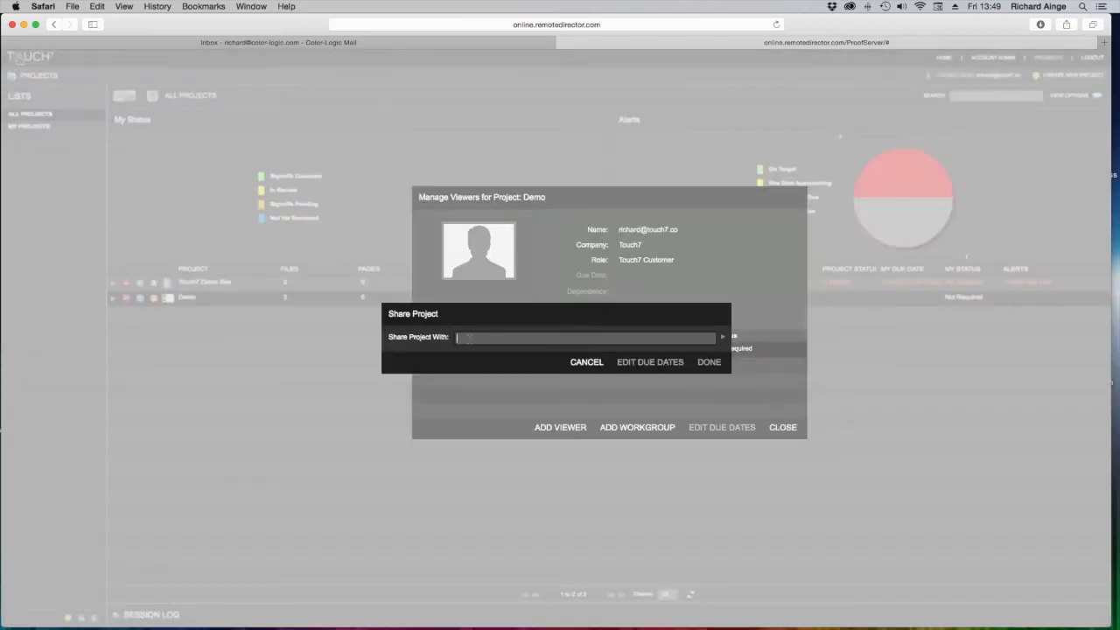
{"action": "type", "text": "client@demo.com"}
{"action": "left_click", "coordinate": [709, 362]}
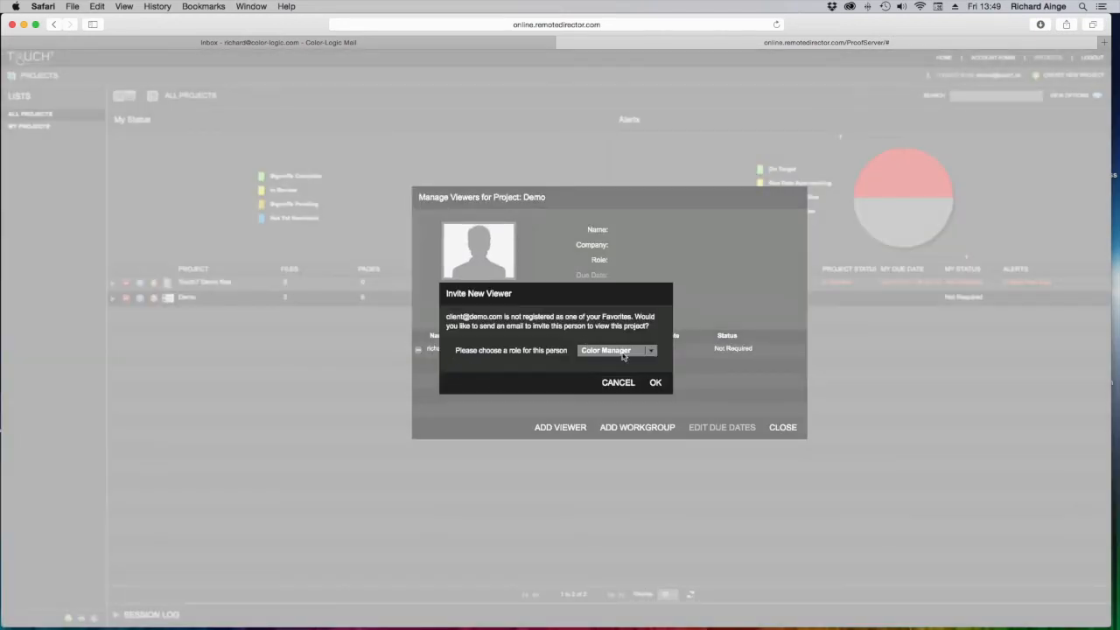
{"action": "left_click", "coordinate": [625, 351]}
{"action": "left_click", "coordinate": [539, 367]}
{"action": "left_click", "coordinate": [621, 386]}
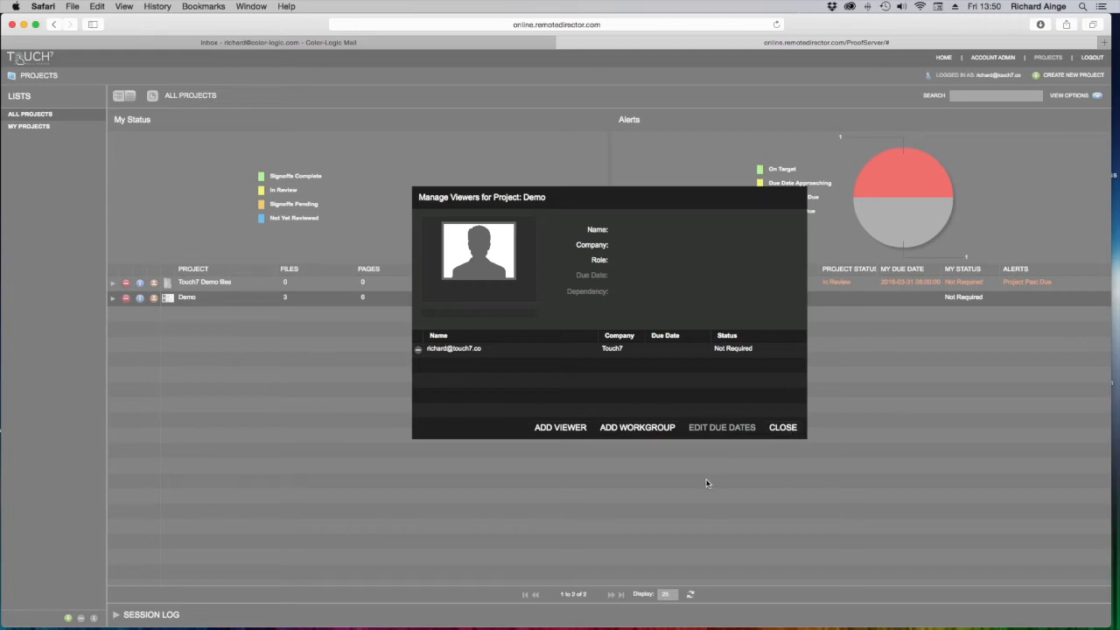
{"action": "left_click", "coordinate": [783, 428]}
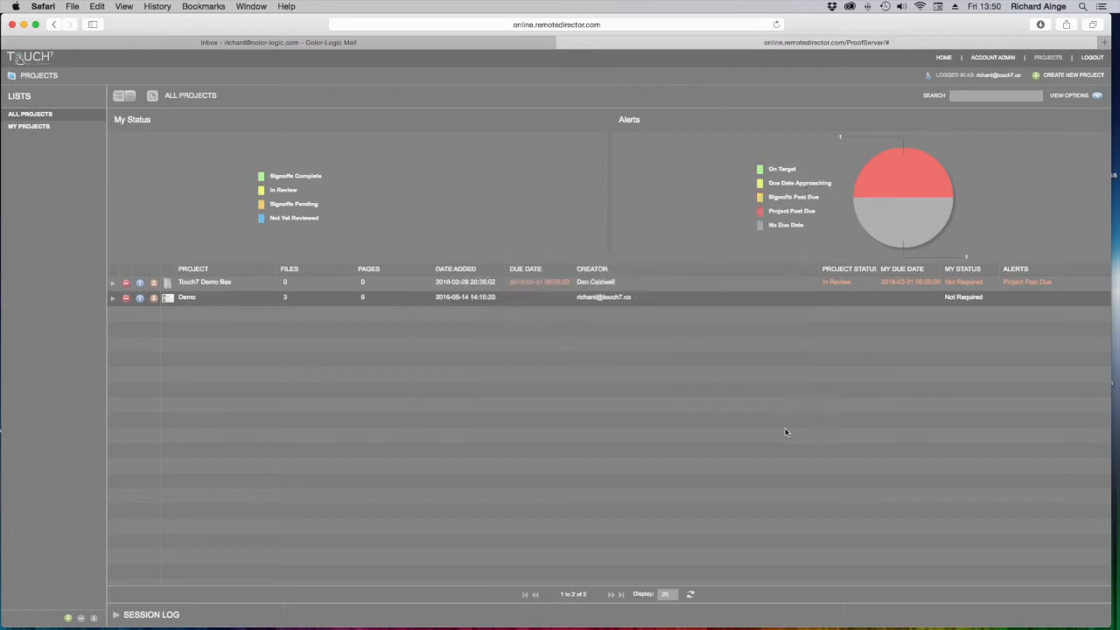
Step: Open the Demo project and choose Test.pdf from the Demo folder for upload
{"action": "left_click", "coordinate": [112, 297]}
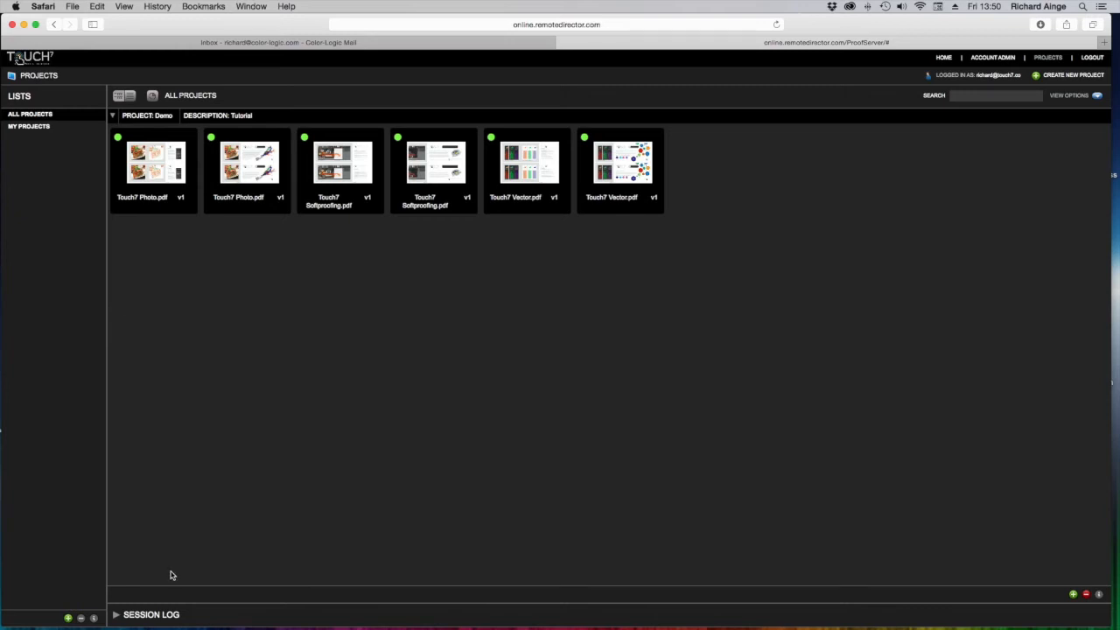
{"action": "left_click", "coordinate": [1075, 596]}
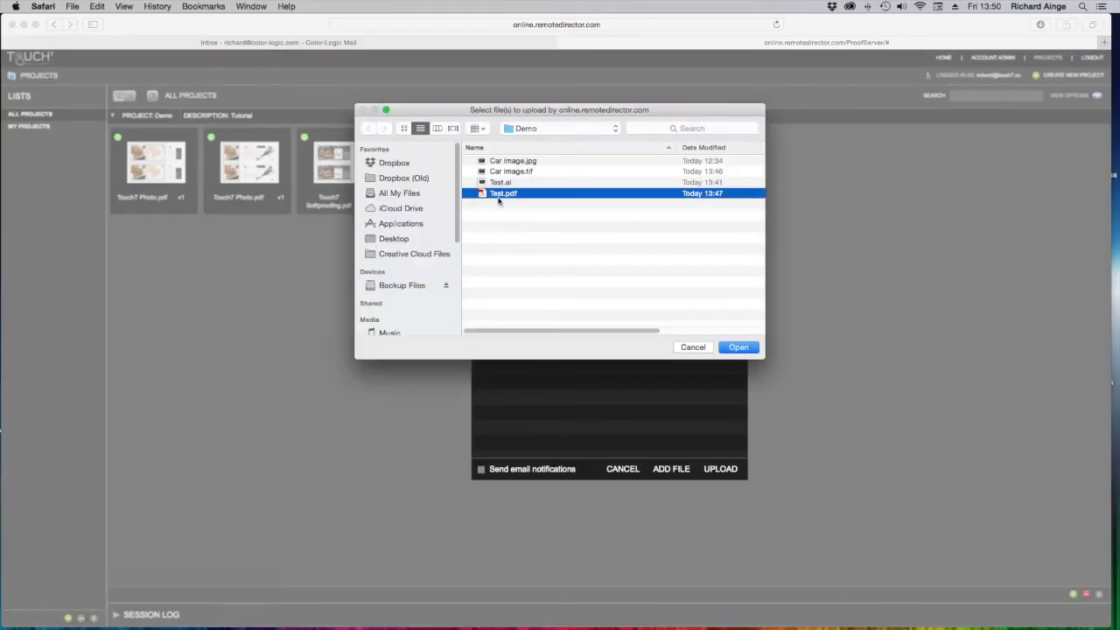
{"action": "left_click", "coordinate": [739, 348]}
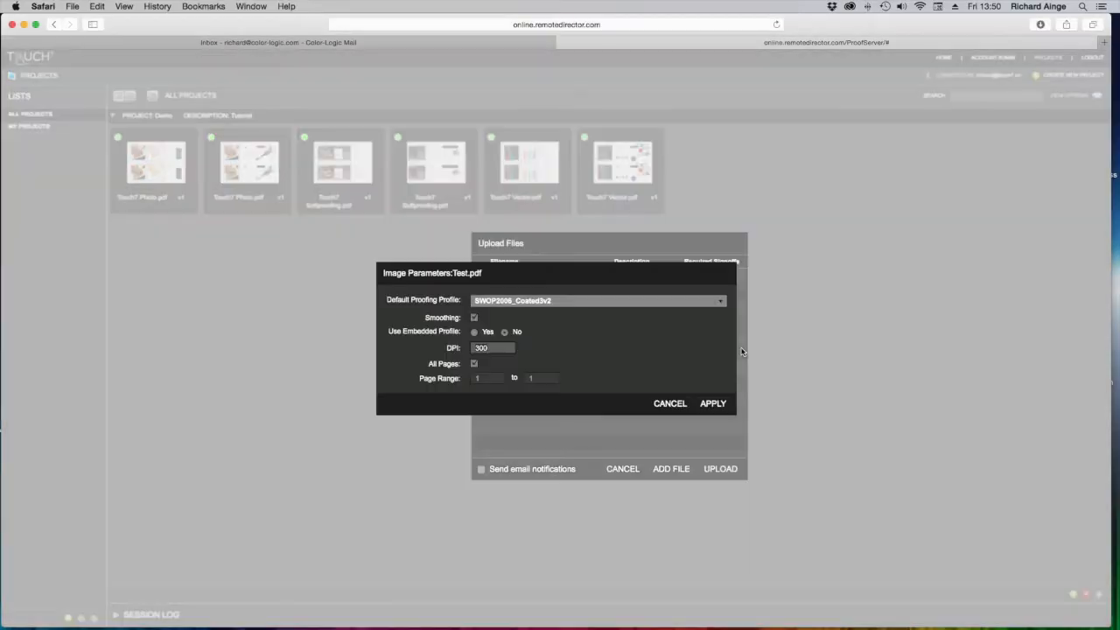
Step: Keep SWOP2006_Coated3v2 as Test.pdf's default proofing profile, apply the image parameters at 300 DPI, and upload the file
{"action": "left_click", "coordinate": [570, 301]}
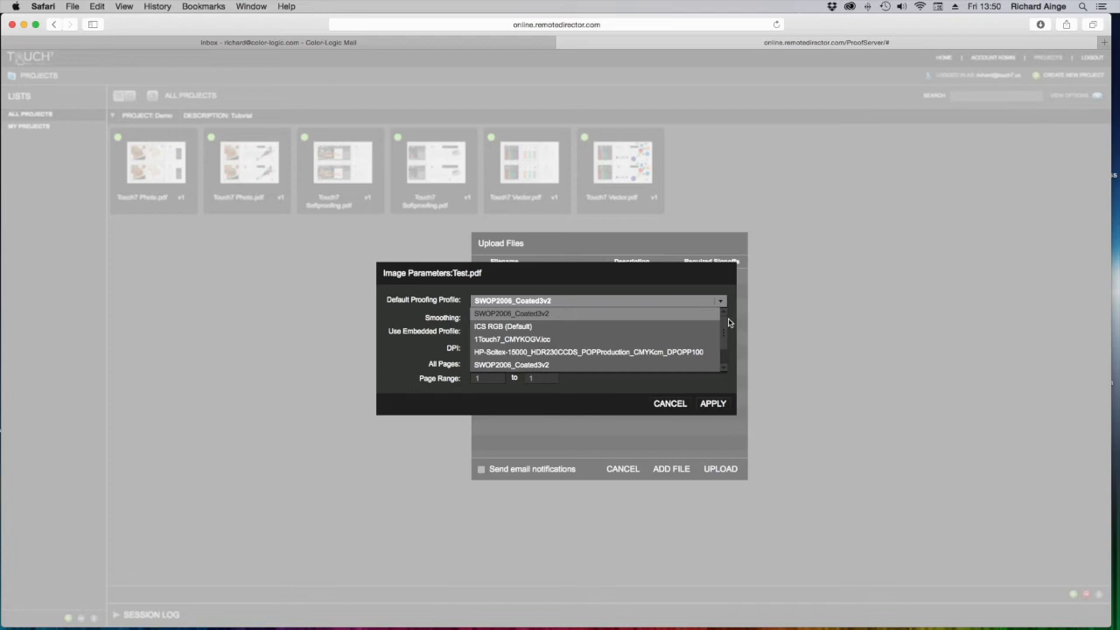
{"action": "scroll", "coordinate": [724, 330], "scroll_direction": "down", "scroll_amount": 2}
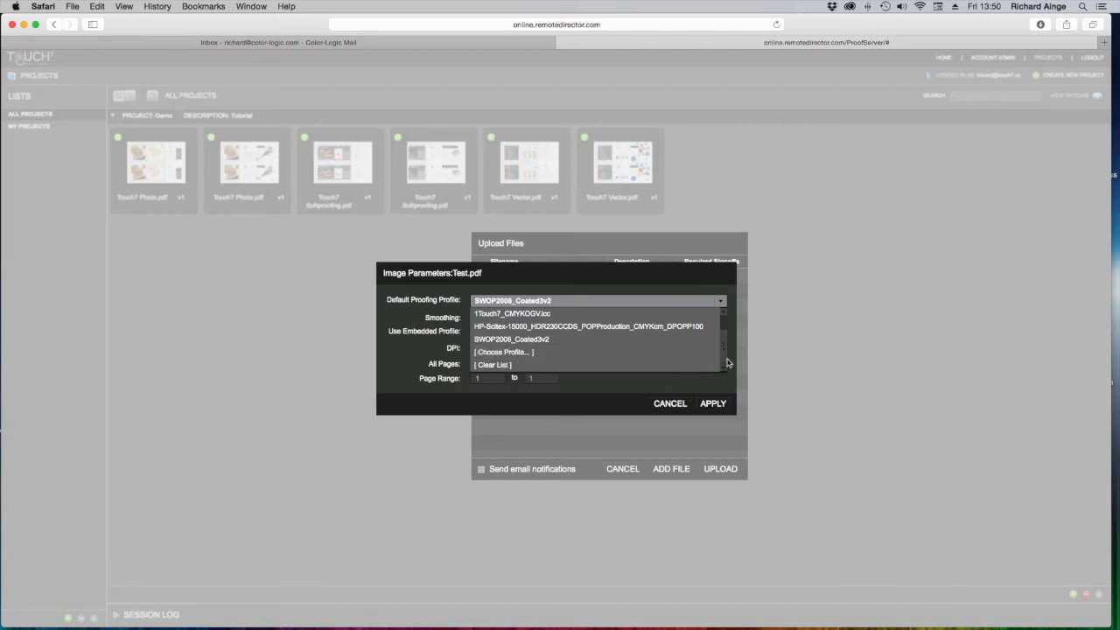
{"action": "scroll", "coordinate": [568, 318], "scroll_direction": "up", "scroll_amount": 2}
{"action": "left_click", "coordinate": [569, 316]}
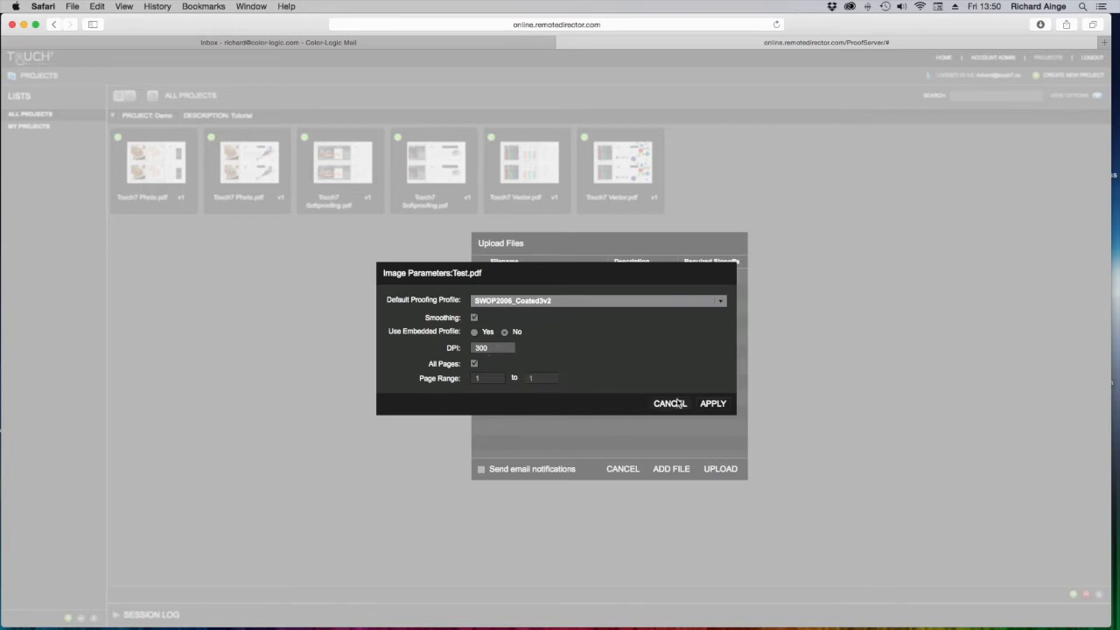
{"action": "left_click", "coordinate": [715, 403]}
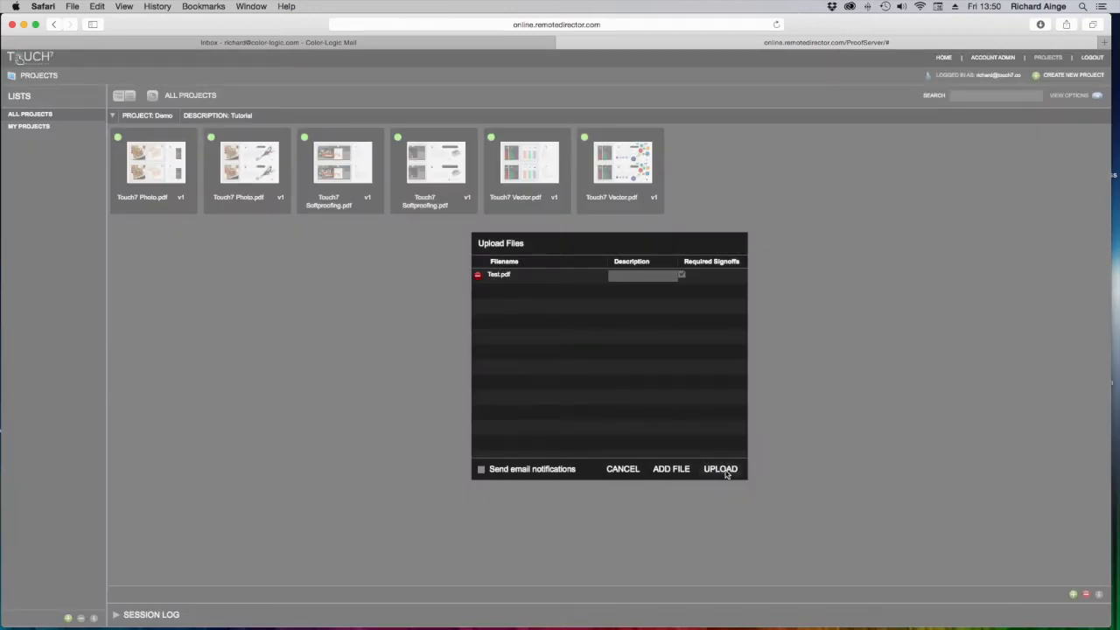
{"action": "left_click", "coordinate": [726, 472]}
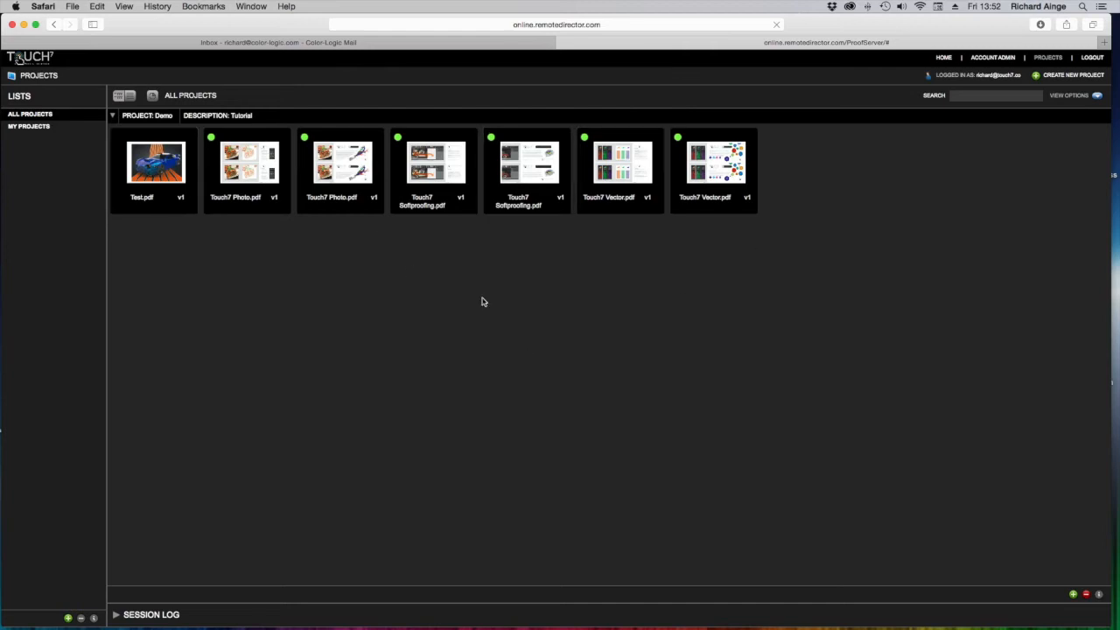
Step: Reopen the Demo project from the project list, open Test.pdf in the proof viewer, and enlarge the viewer to fill the screen
{"action": "left_click", "coordinate": [124, 96]}
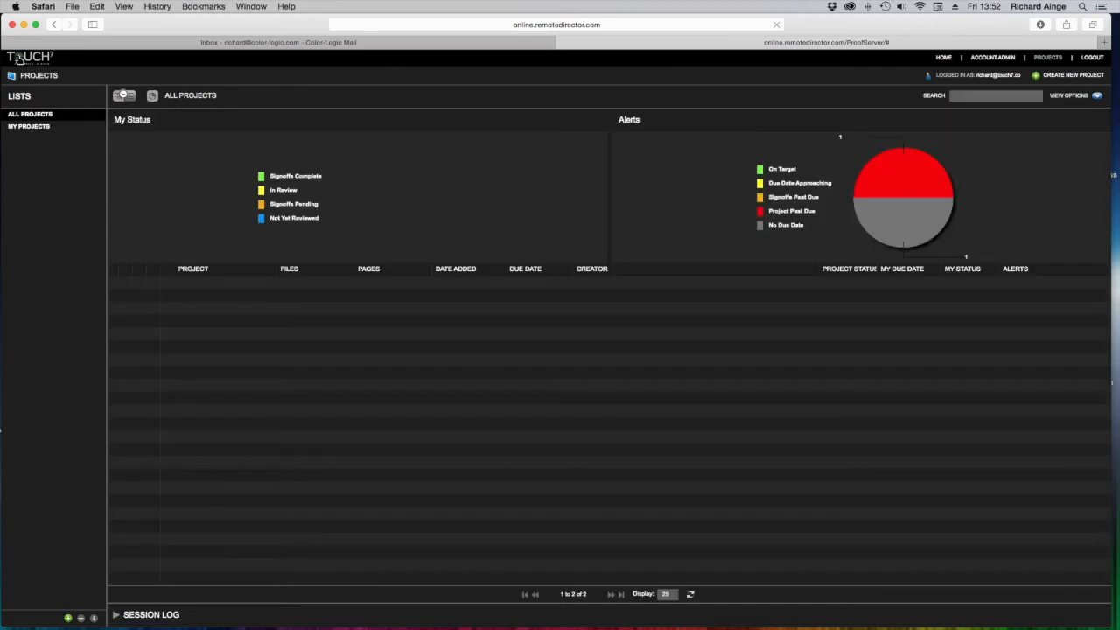
{"action": "left_click", "coordinate": [113, 298]}
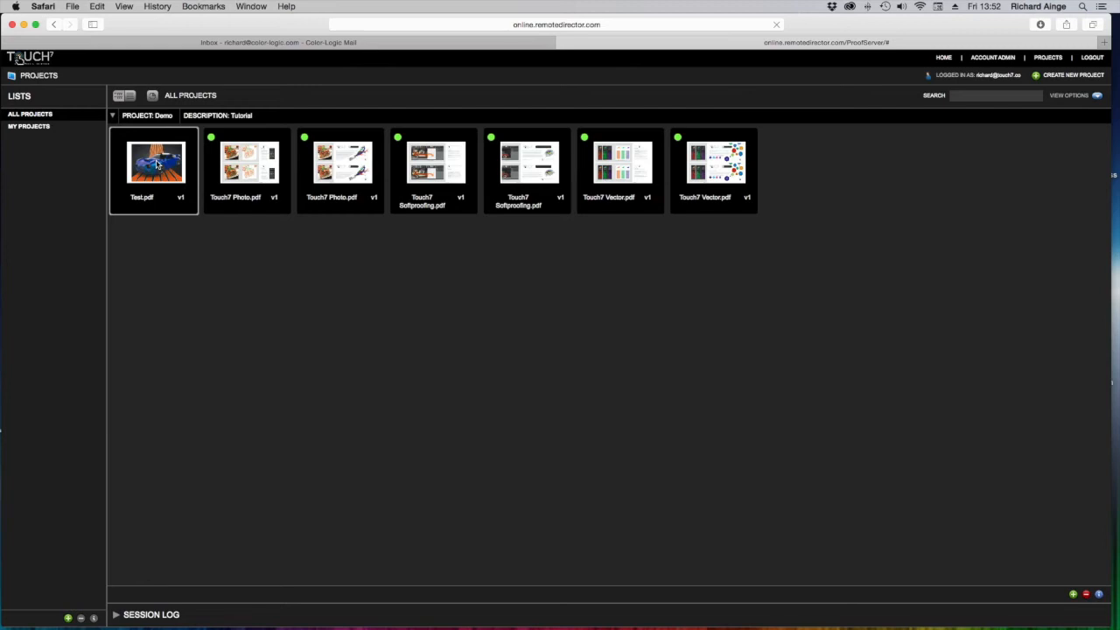
{"action": "double_click", "coordinate": [157, 163]}
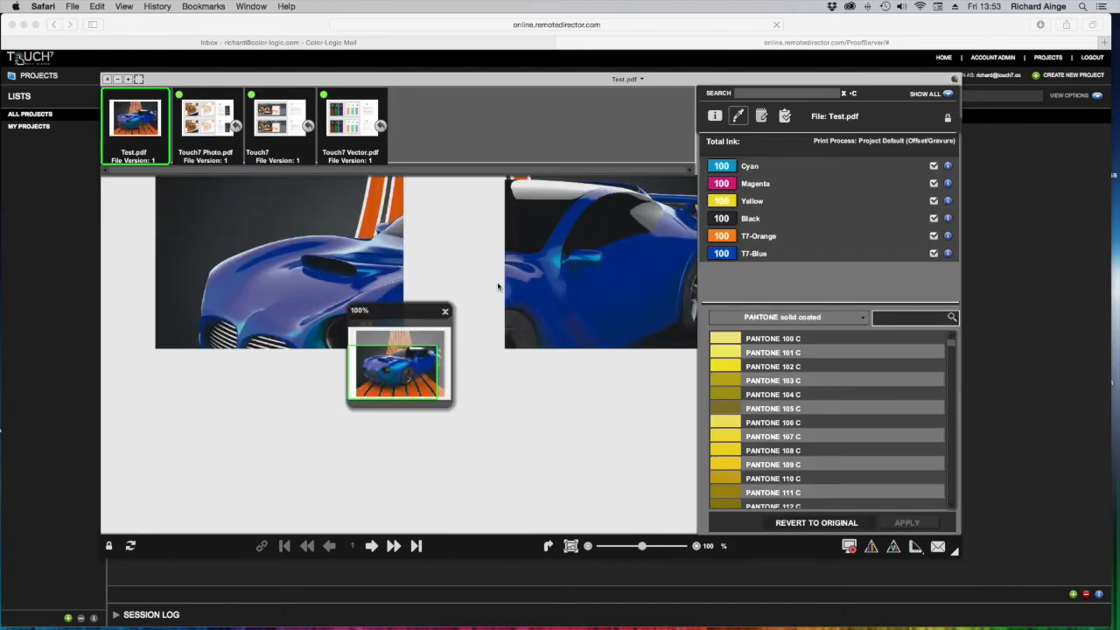
{"action": "left_click_drag", "start_coordinate": [308, 87], "coordinate": [211, 32]}
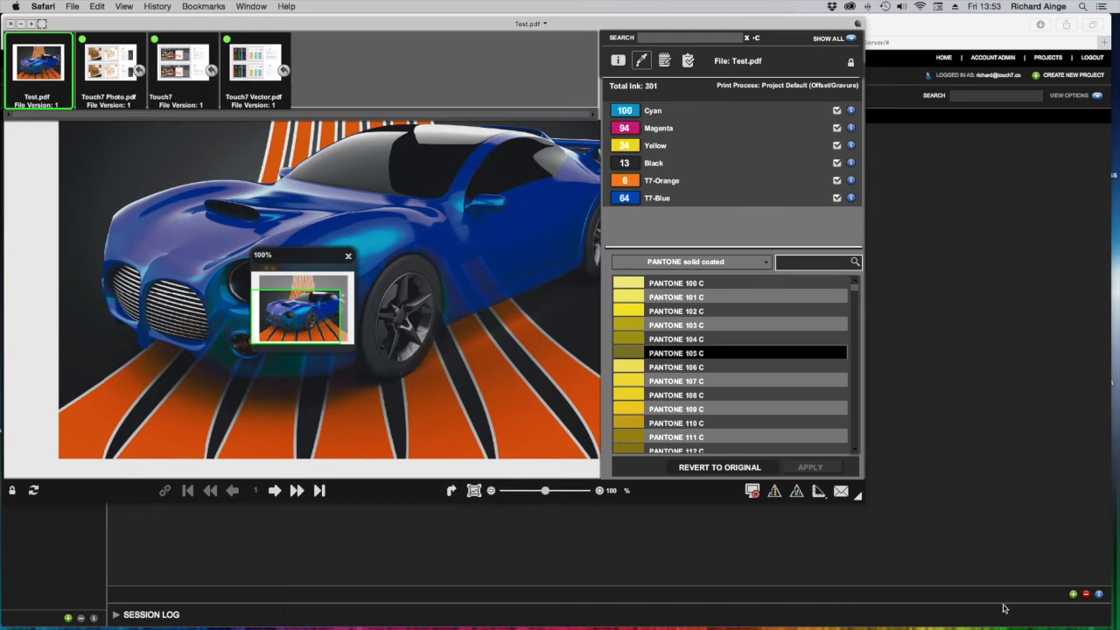
{"action": "left_click_drag", "start_coordinate": [862, 500], "coordinate": [1111, 622]}
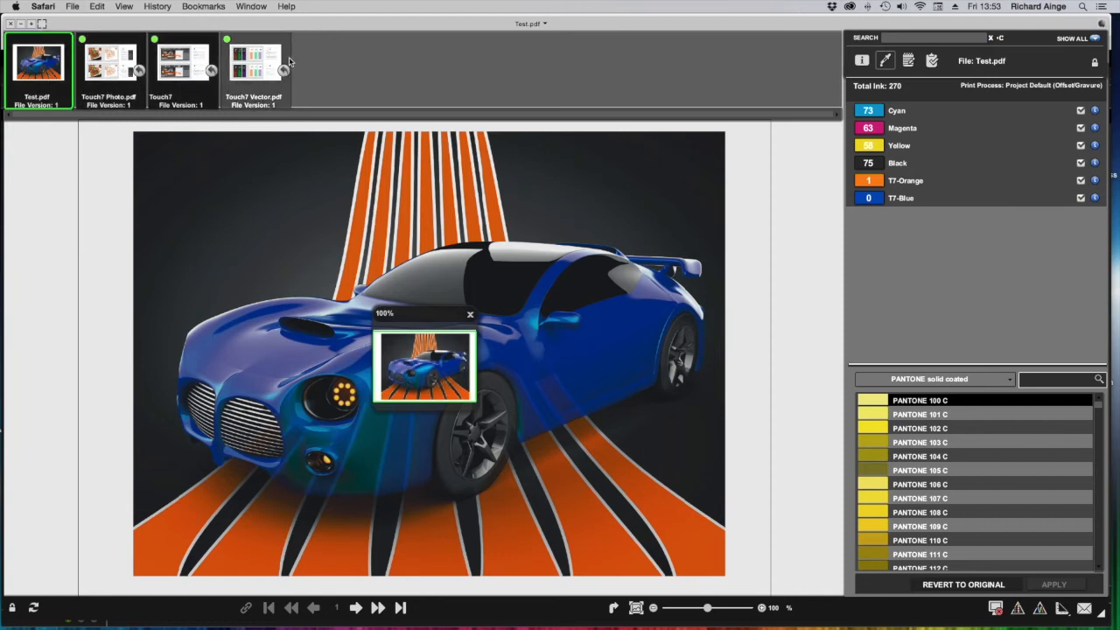
Step: Expand the Touch7 Softproofing, Touch7 Photo and Touch7 Vector files to show their second pages among the thumbnails
{"action": "left_click", "coordinate": [211, 75]}
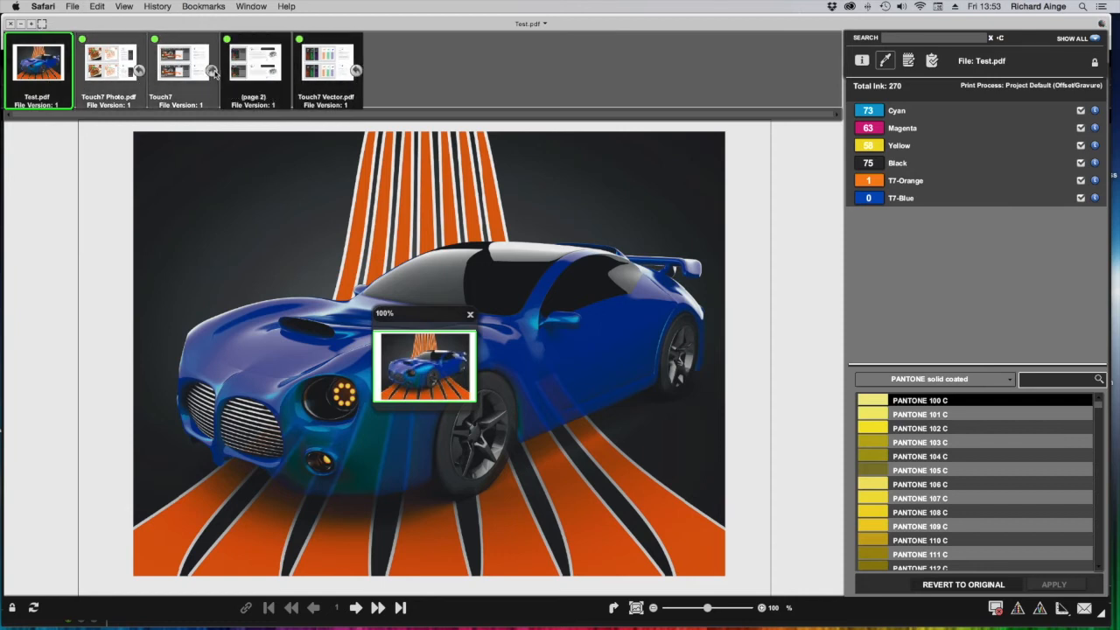
{"action": "left_click", "coordinate": [140, 72]}
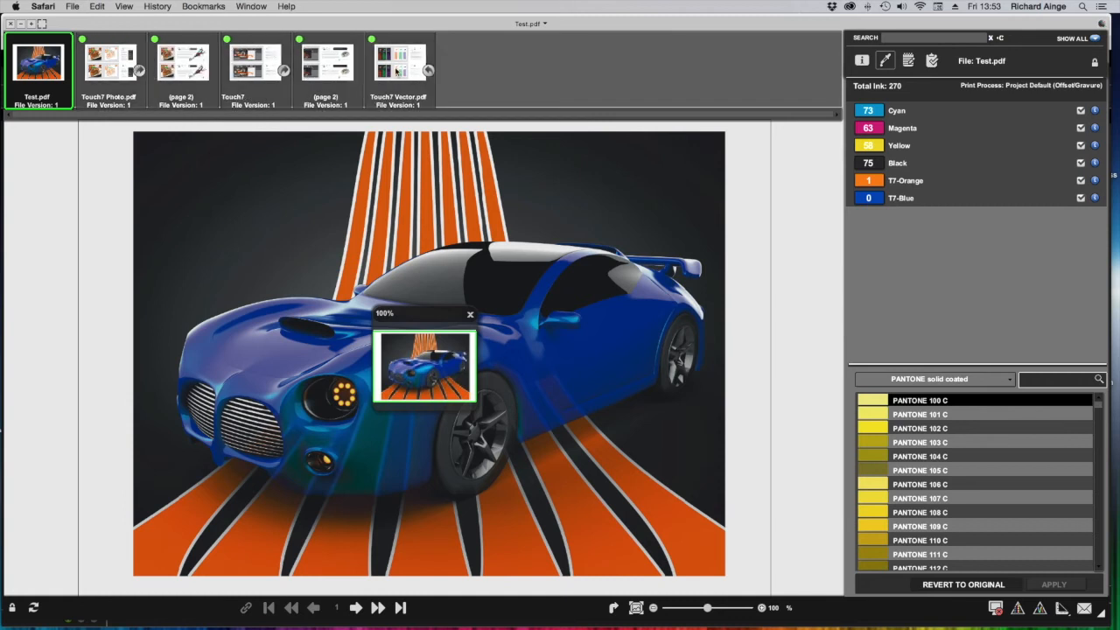
{"action": "left_click", "coordinate": [427, 71]}
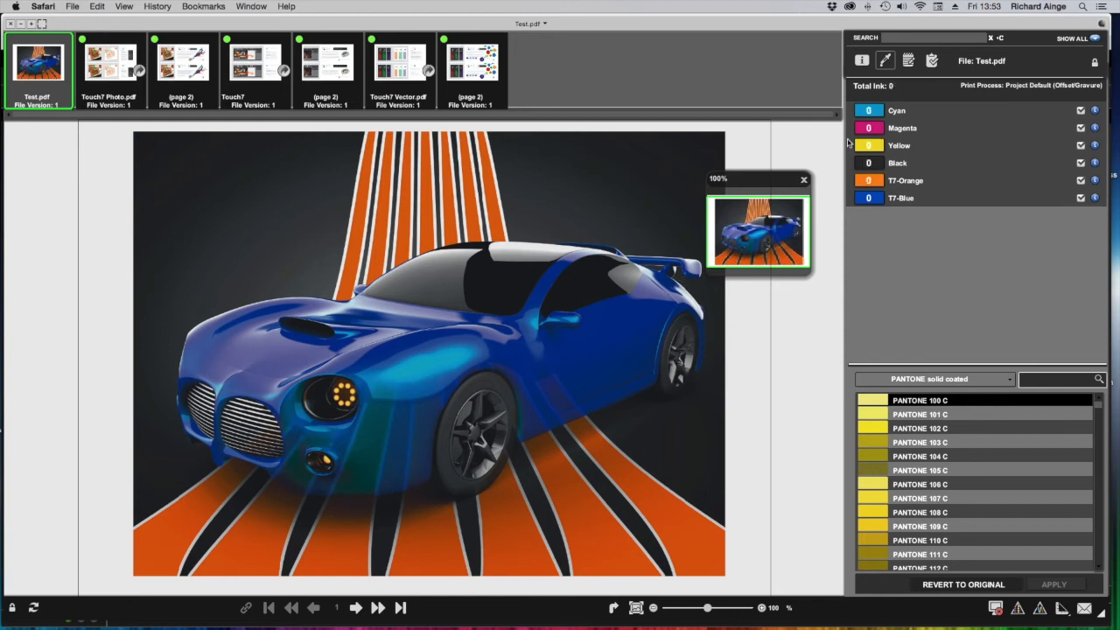
Step: Switch to Photoshop, open the recent file Car image.tif, and arrange its window beside the proof for comparison
{"action": "mouse_move", "coordinate": [760, 617]}
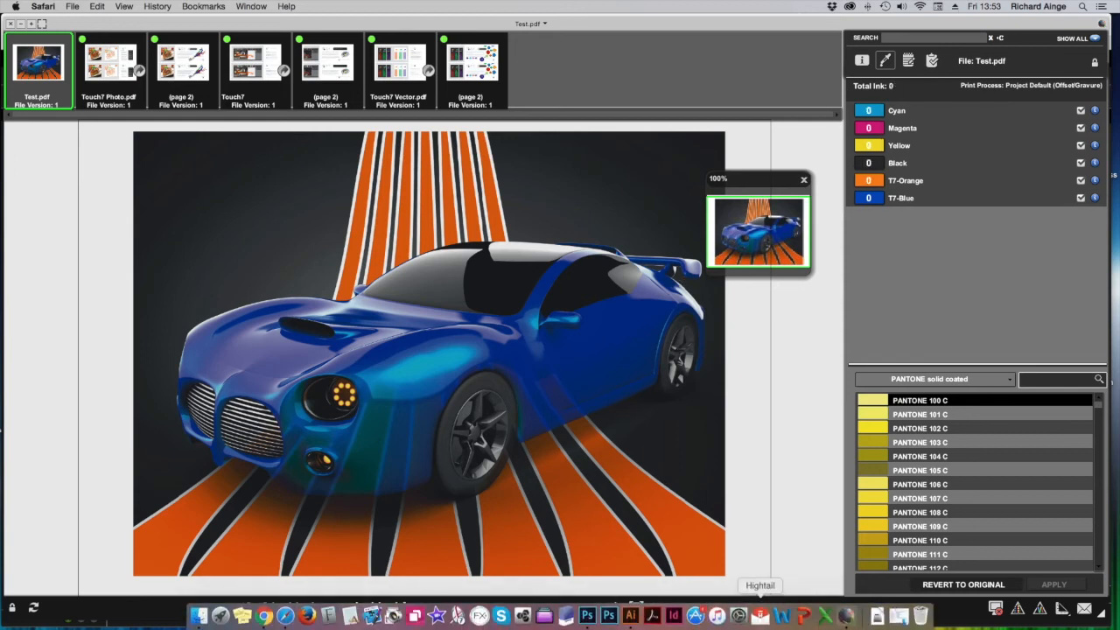
{"action": "left_click", "coordinate": [587, 615]}
{"action": "left_click", "coordinate": [91, 6]}
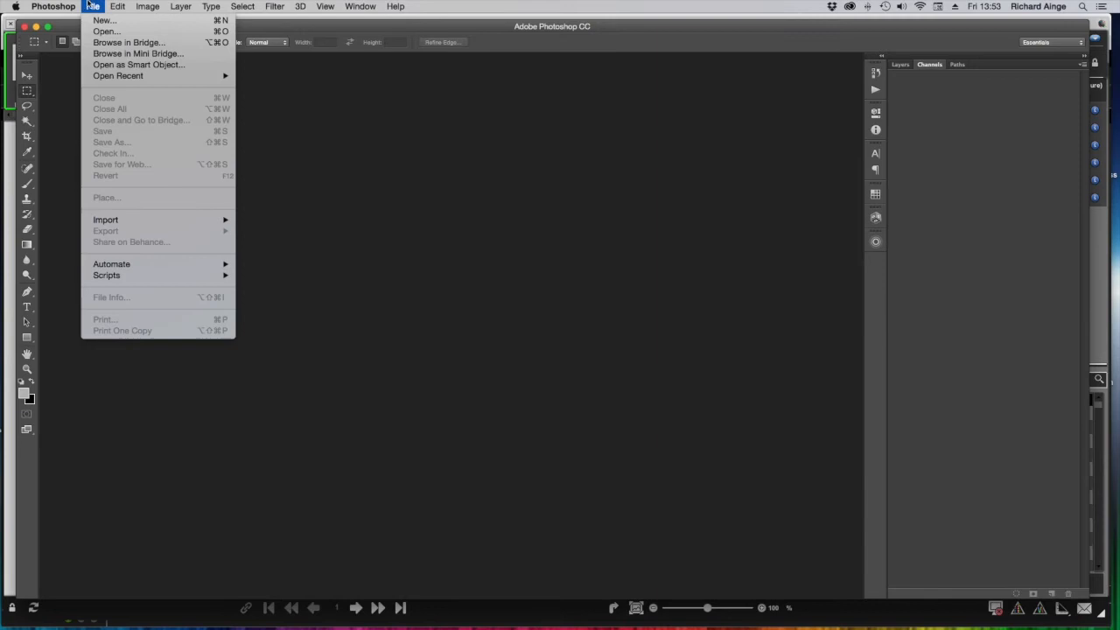
{"action": "mouse_move", "coordinate": [107, 79]}
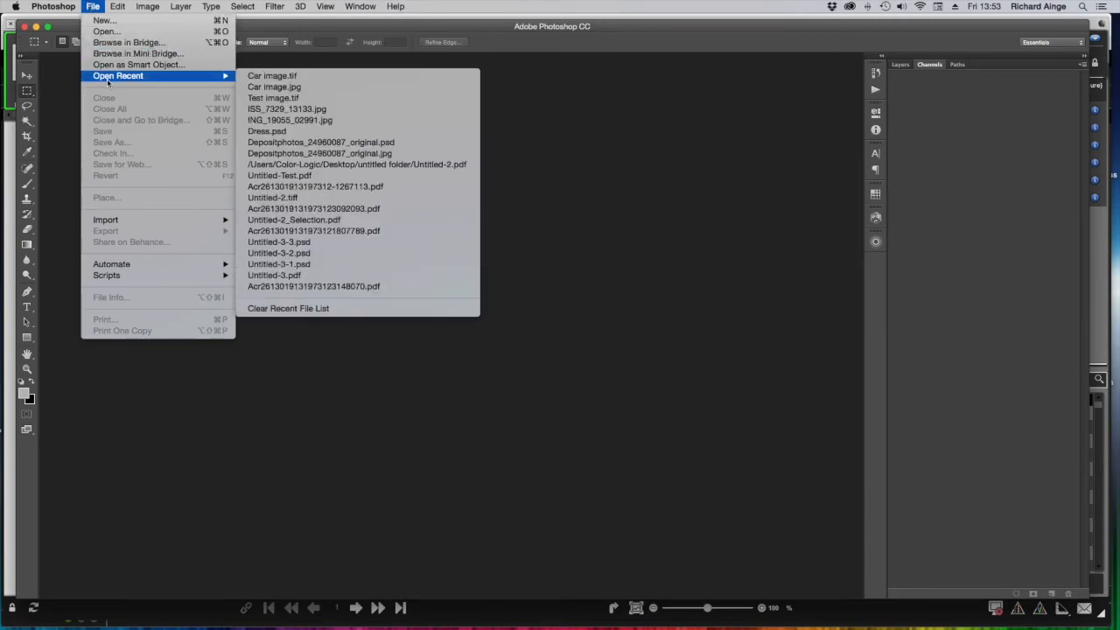
{"action": "left_click", "coordinate": [267, 76]}
{"action": "left_click_drag", "start_coordinate": [1100, 598], "coordinate": [674, 603]}
{"action": "left_click_drag", "start_coordinate": [185, 28], "coordinate": [720, 35]}
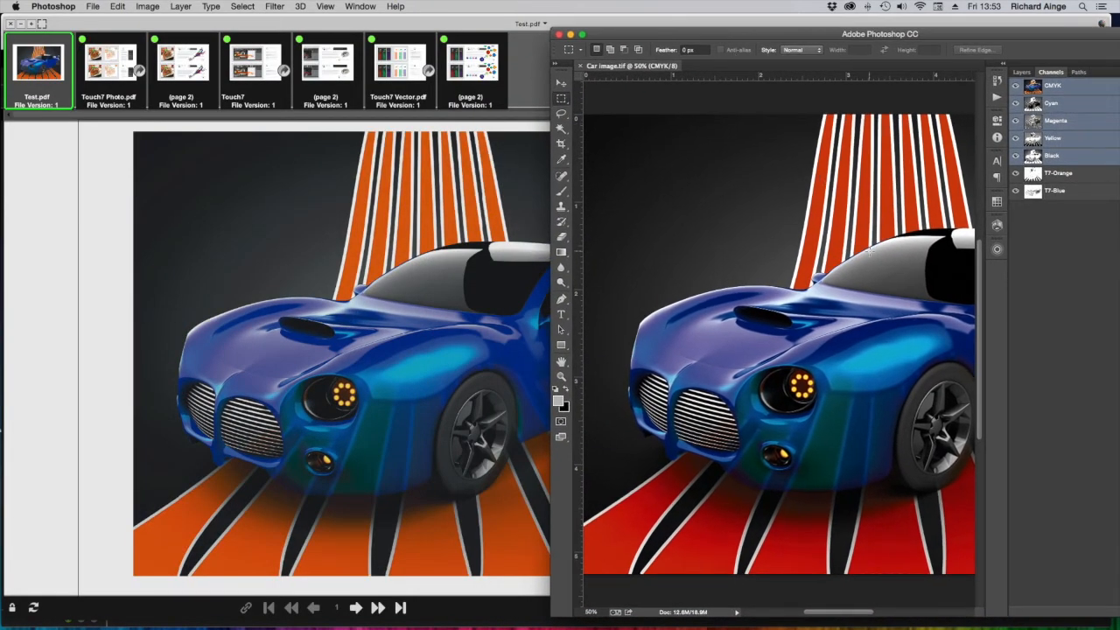
{"action": "left_click_drag", "start_coordinate": [853, 614], "coordinate": [894, 616]}
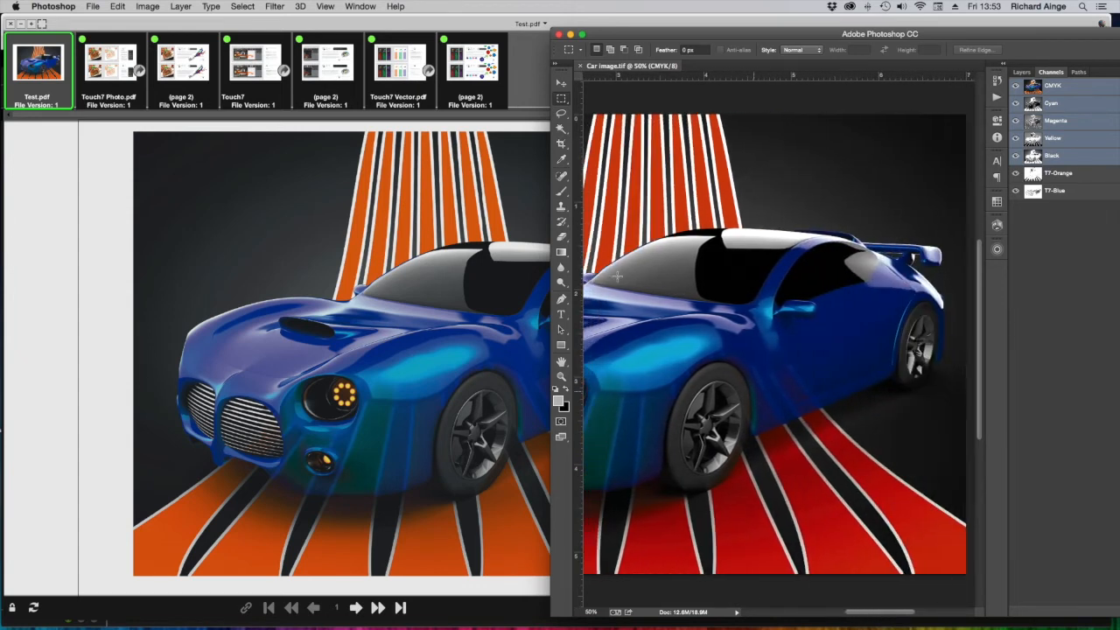
{"action": "left_click", "coordinate": [213, 30]}
{"action": "left_click_drag", "start_coordinate": [472, 66], "coordinate": [517, 145]}
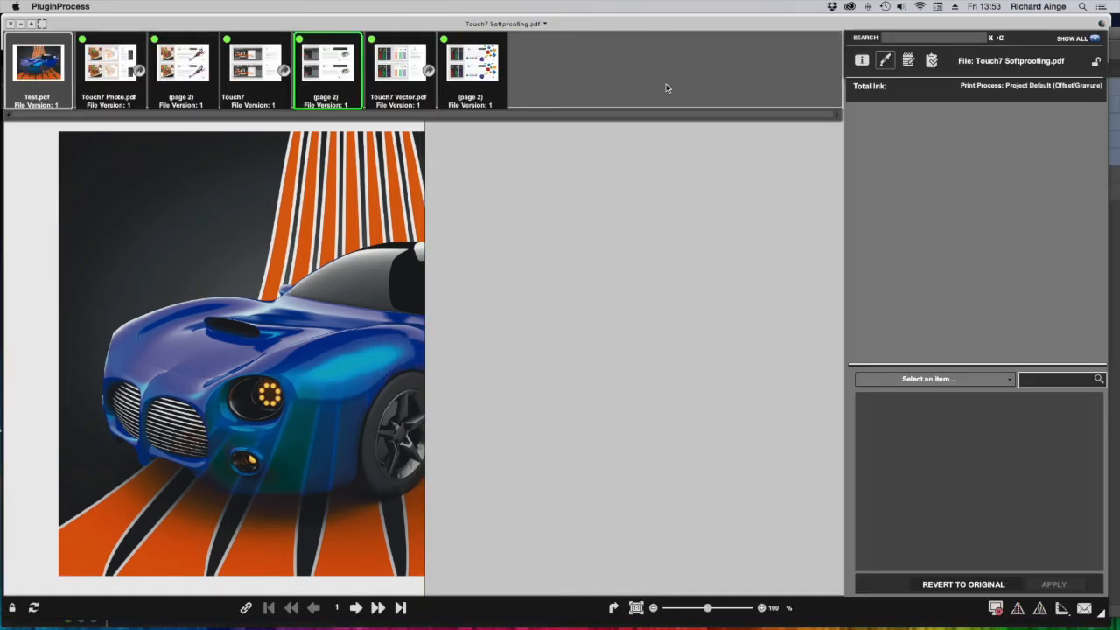
{"action": "right_click", "coordinate": [529, 183]}
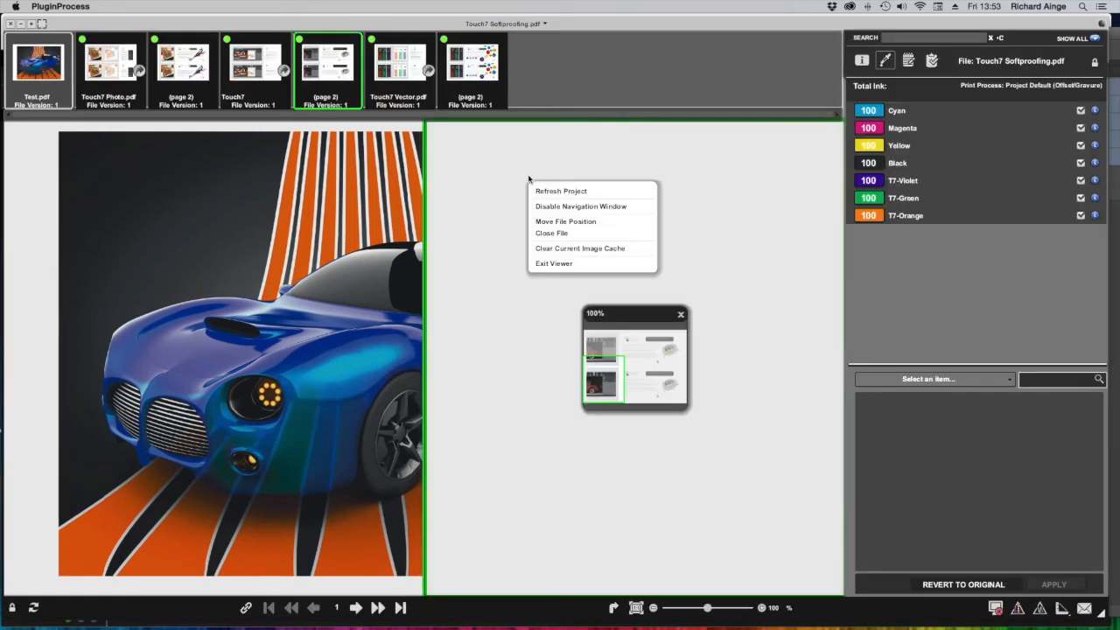
{"action": "left_click", "coordinate": [559, 235]}
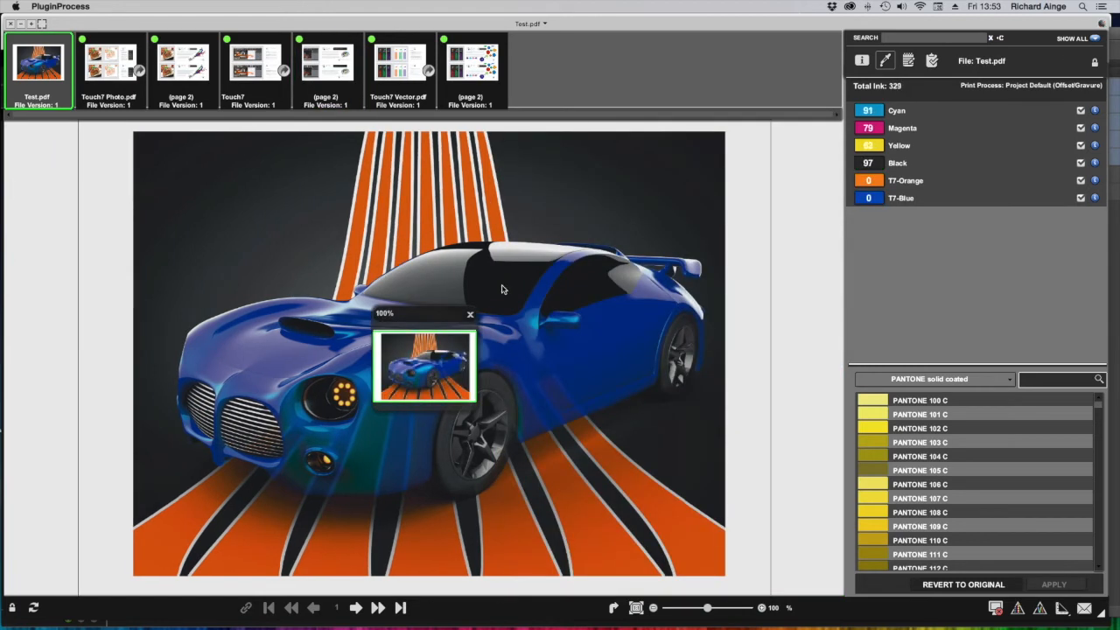
Step: Move the navigation preview off the car, and compare the proof with the Photoshop image before minimizing Photoshop
{"action": "mouse_move", "coordinate": [431, 319]}
{"action": "left_mouse_down"}
{"action": "mouse_move", "coordinate": [552, 289]}
{"action": "mouse_move", "coordinate": [710, 206]}
{"action": "mouse_move", "coordinate": [130, 140]}
{"action": "left_mouse_up"}
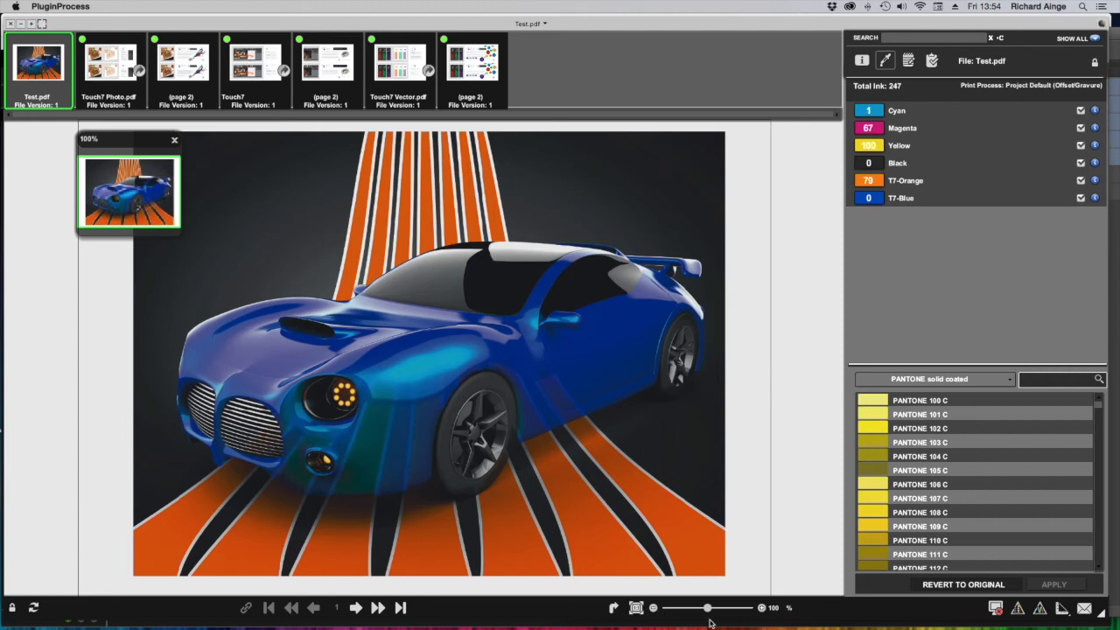
{"action": "left_click", "coordinate": [1116, 601]}
{"action": "left_click_drag", "start_coordinate": [687, 34], "coordinate": [777, 33]}
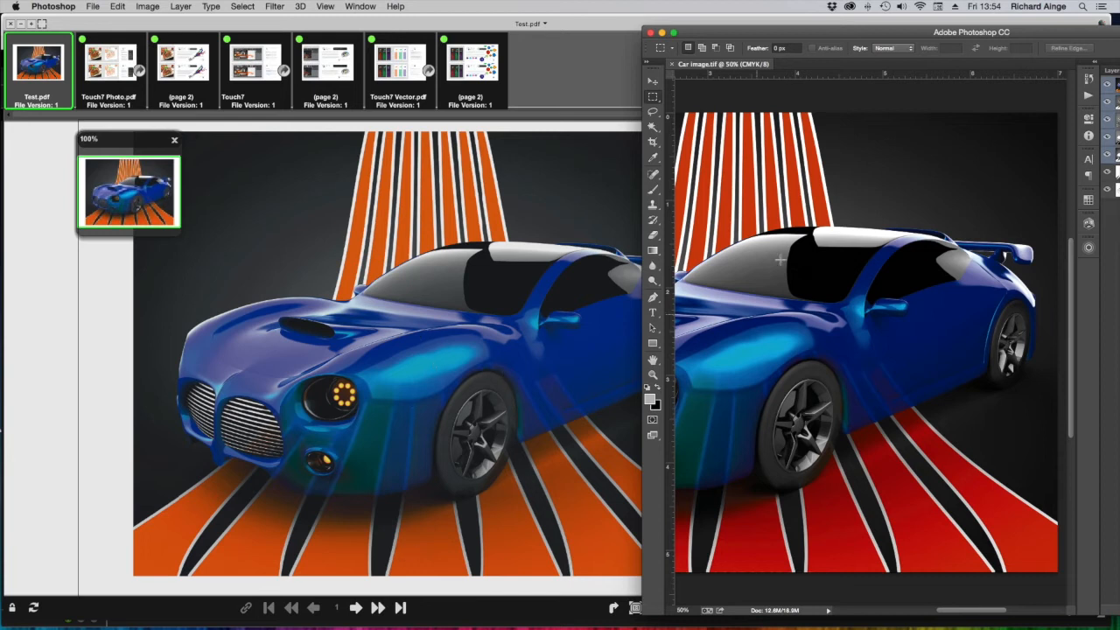
{"action": "left_click", "coordinate": [663, 34]}
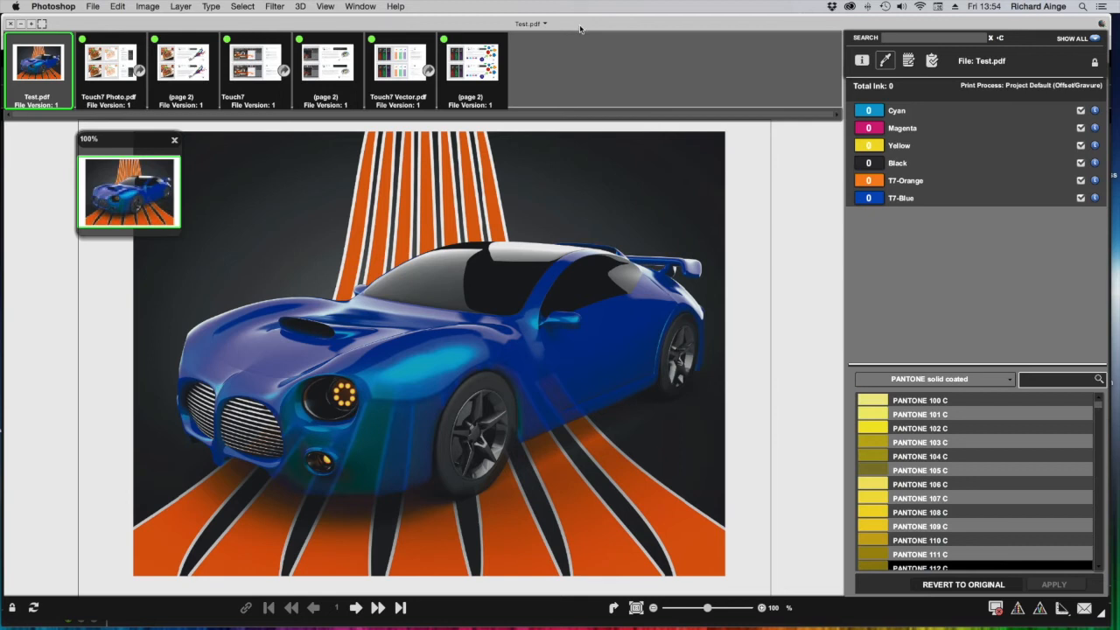
{"action": "left_click", "coordinate": [612, 61]}
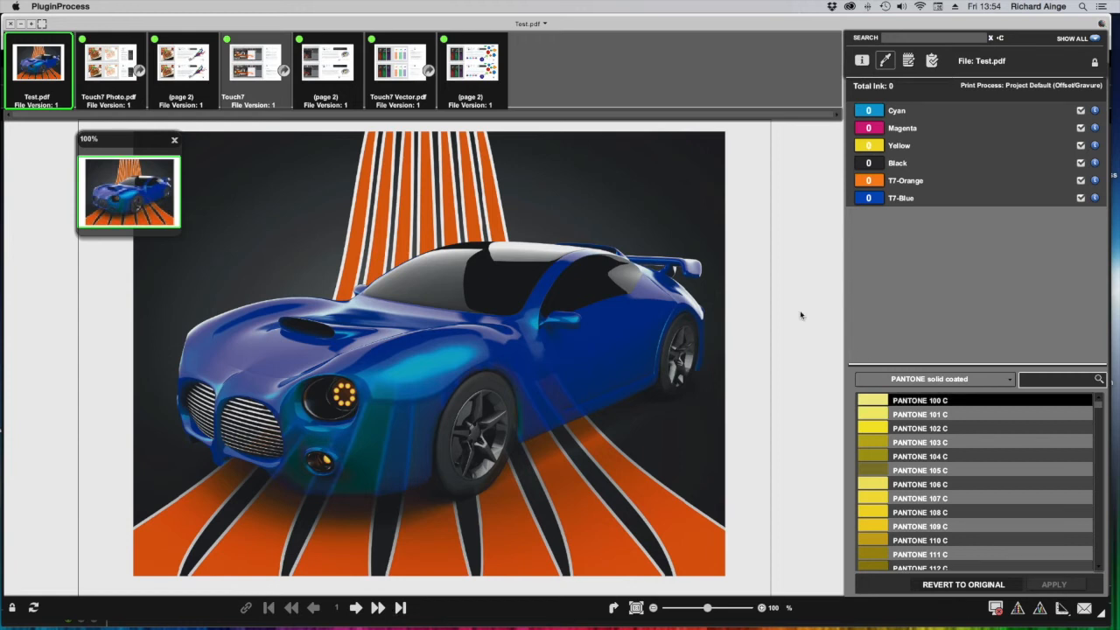
Step: Look over the viewer's refresh, page-linking and calibration tools, and enlarge the Test.pdf proof to 146%
{"action": "left_click", "coordinate": [37, 609]}
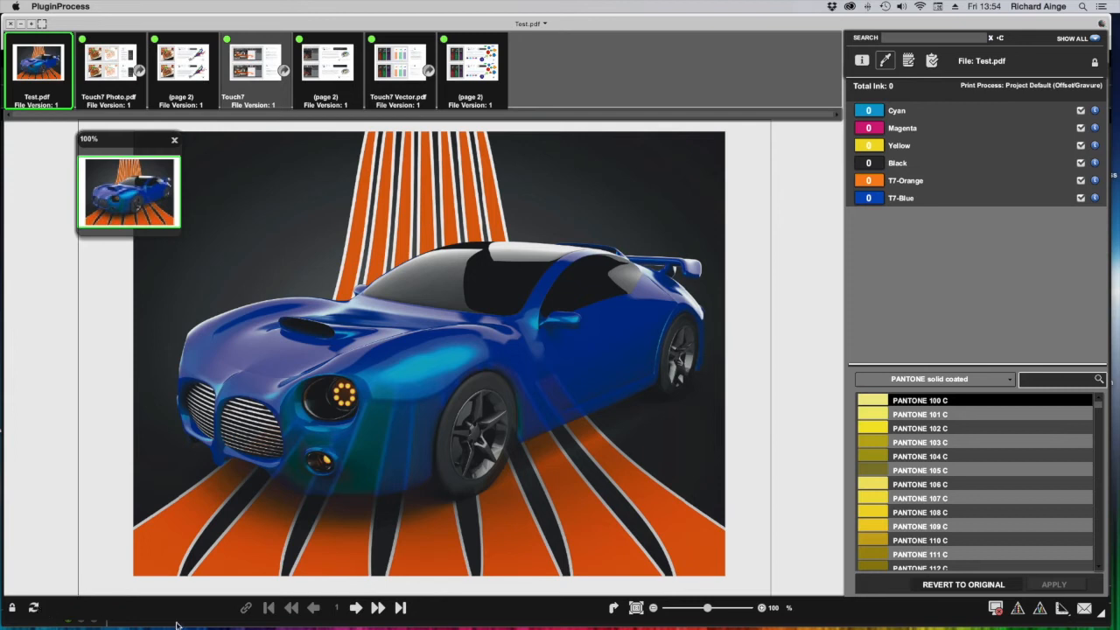
{"action": "left_click", "coordinate": [247, 609]}
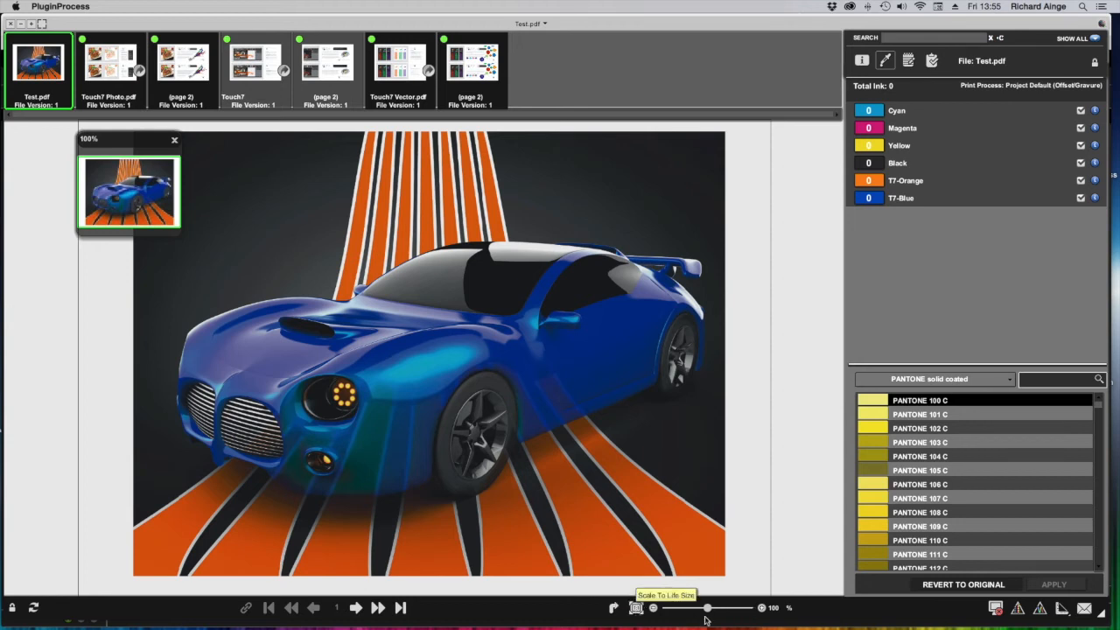
{"action": "left_click_drag", "start_coordinate": [708, 607], "coordinate": [712, 608]}
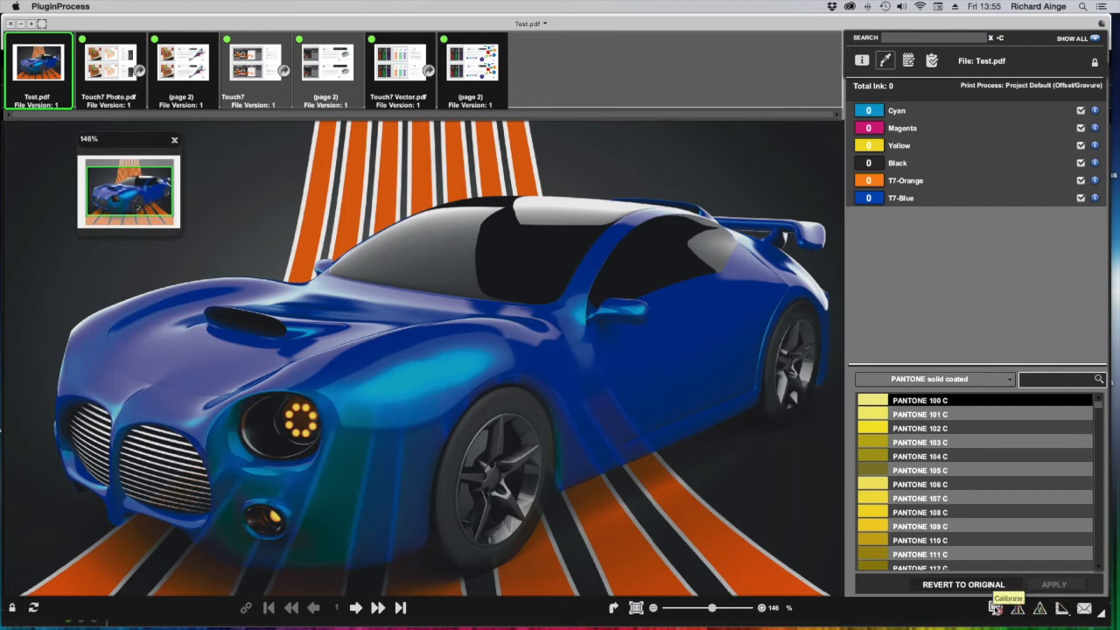
{"action": "left_click", "coordinate": [997, 610]}
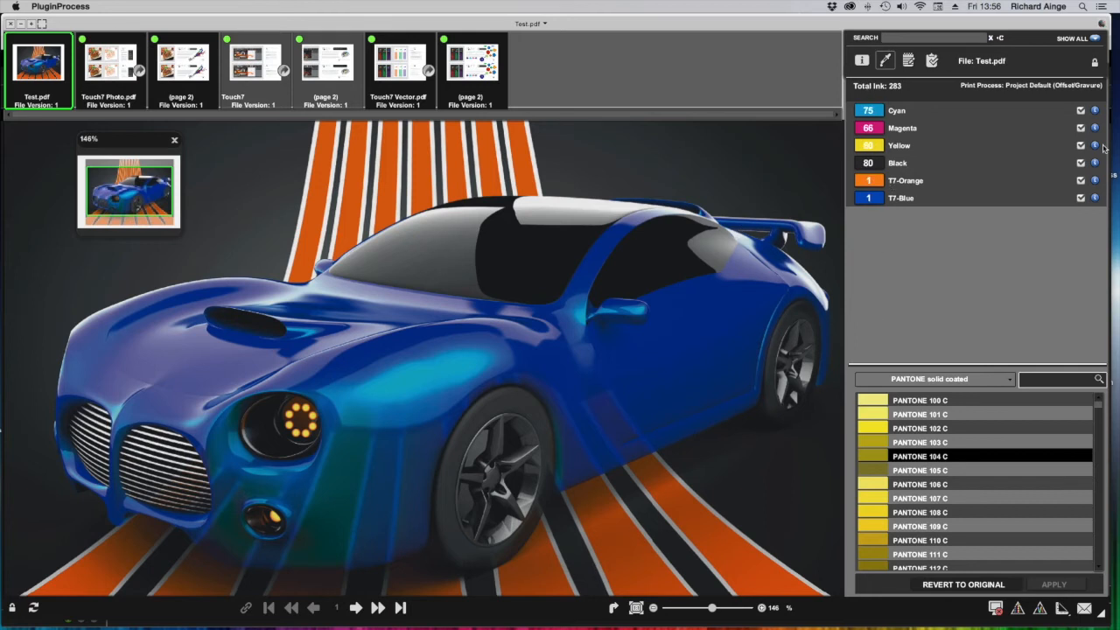
Step: Review the Test.pdf information settings, looking through the available source profiles, paper substitutions and print processes without changing them
{"action": "left_click", "coordinate": [862, 61]}
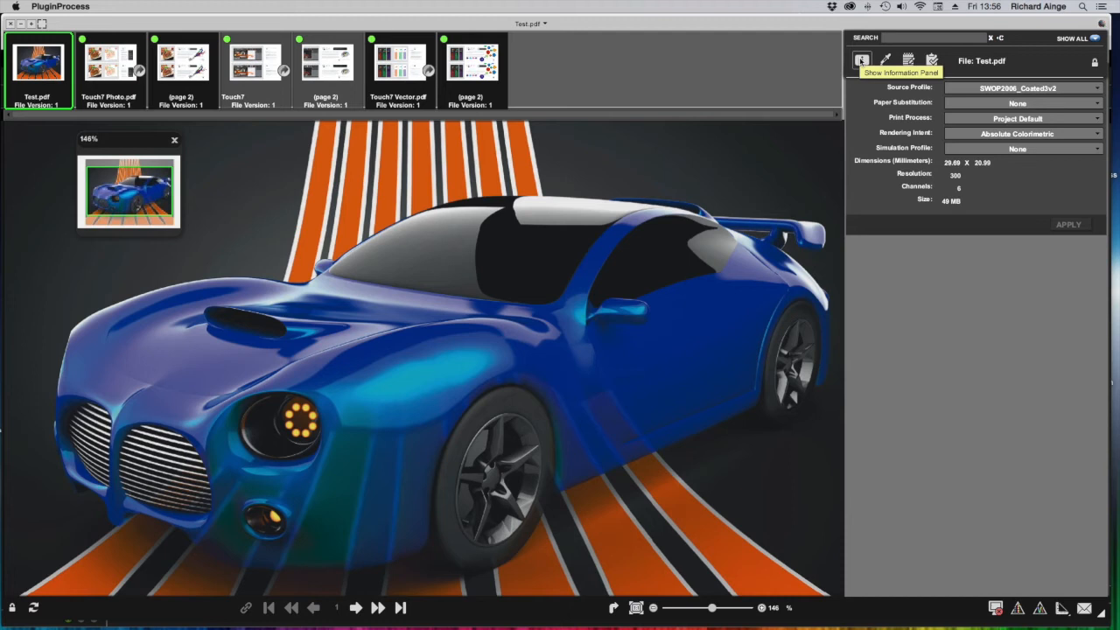
{"action": "left_click", "coordinate": [1003, 91]}
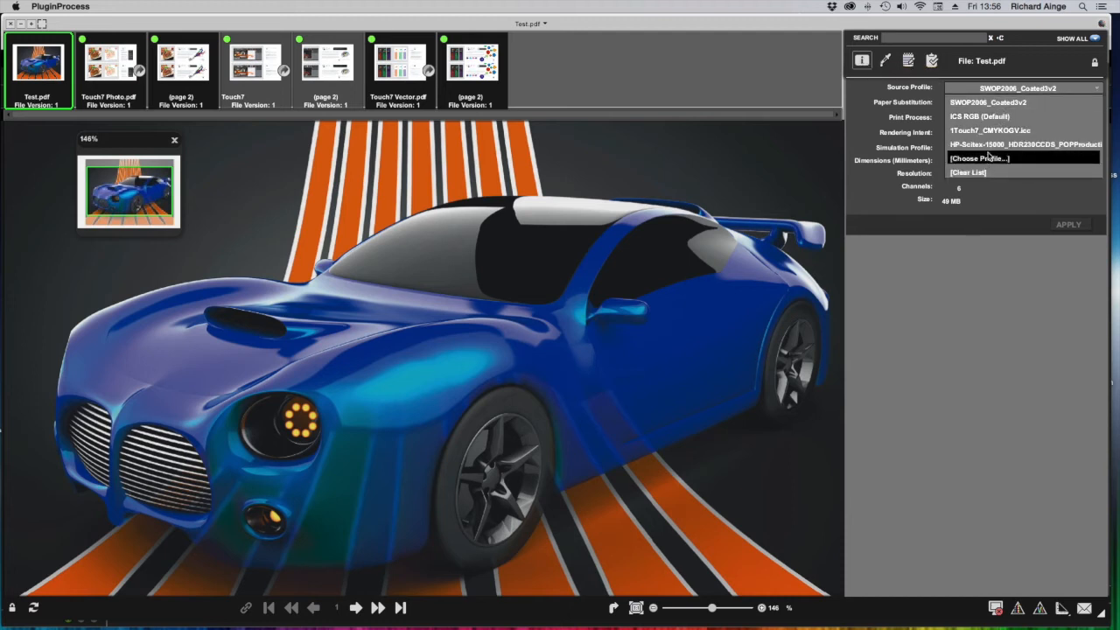
{"action": "left_click", "coordinate": [931, 280]}
{"action": "left_click", "coordinate": [993, 105]}
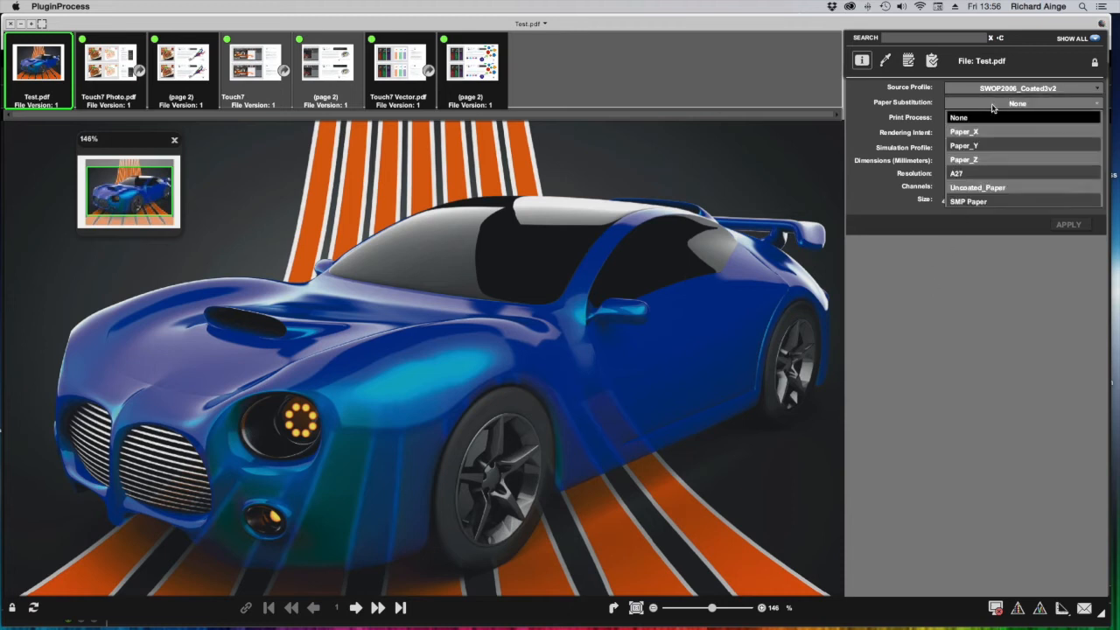
{"action": "left_click", "coordinate": [928, 249]}
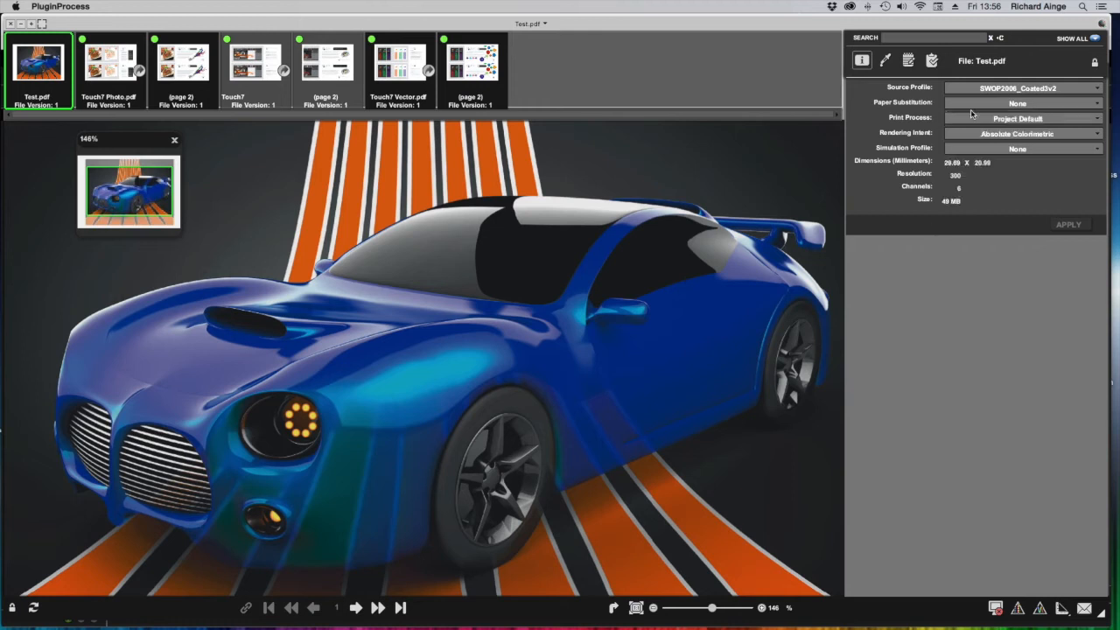
{"action": "left_click", "coordinate": [989, 121]}
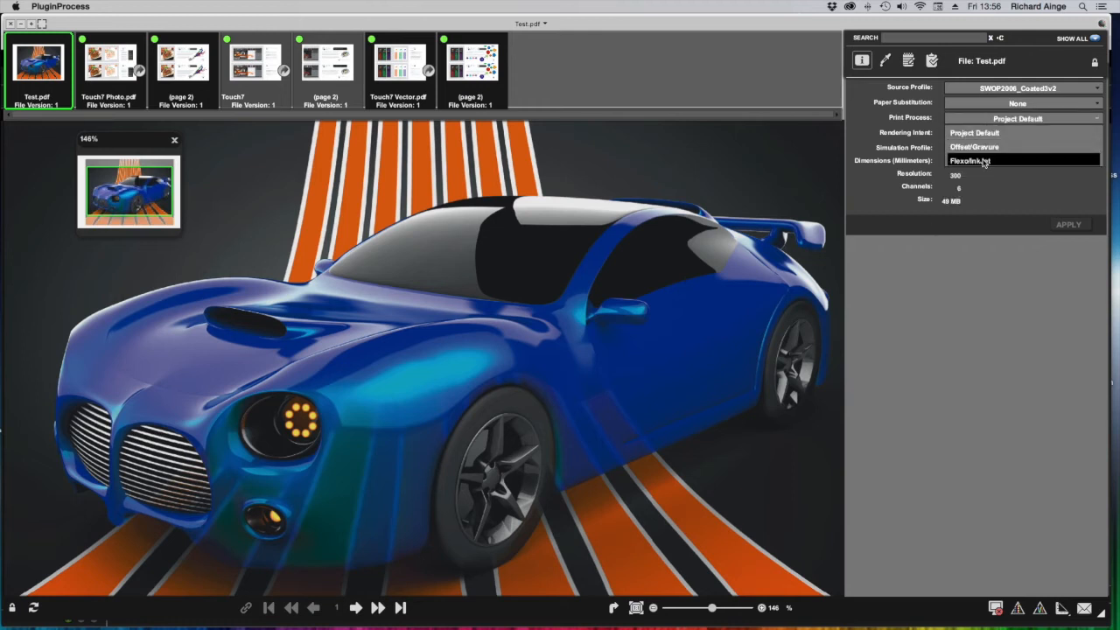
{"action": "left_click", "coordinate": [925, 273]}
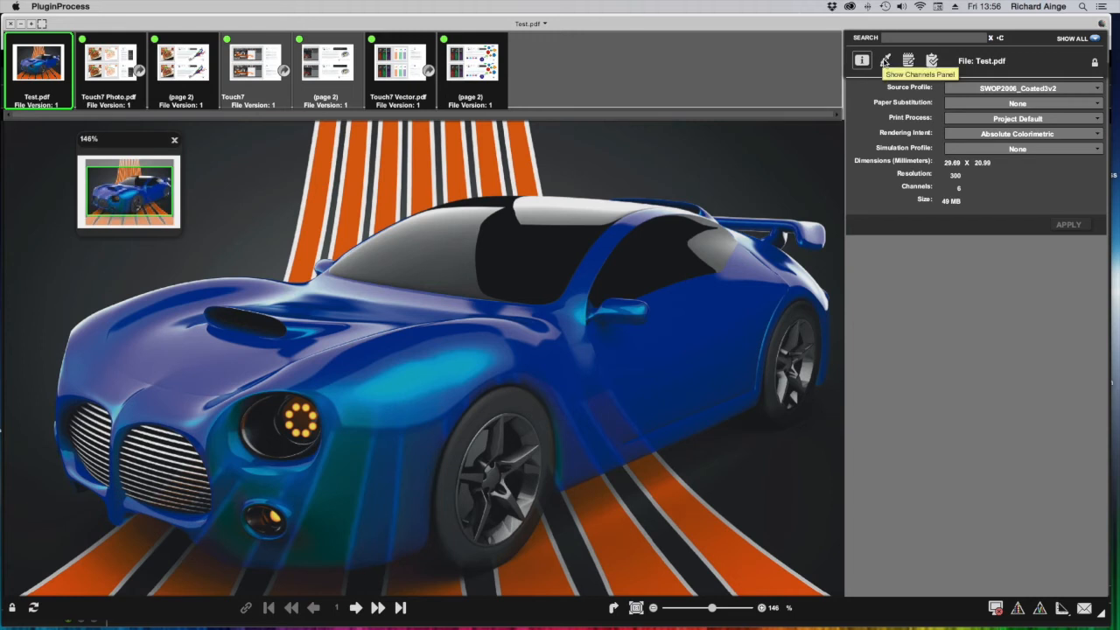
Step: Show the ink channels of Test.pdf, and hide and show T7-Orange repeatedly to judge its effect on the stripes
{"action": "left_click", "coordinate": [885, 61]}
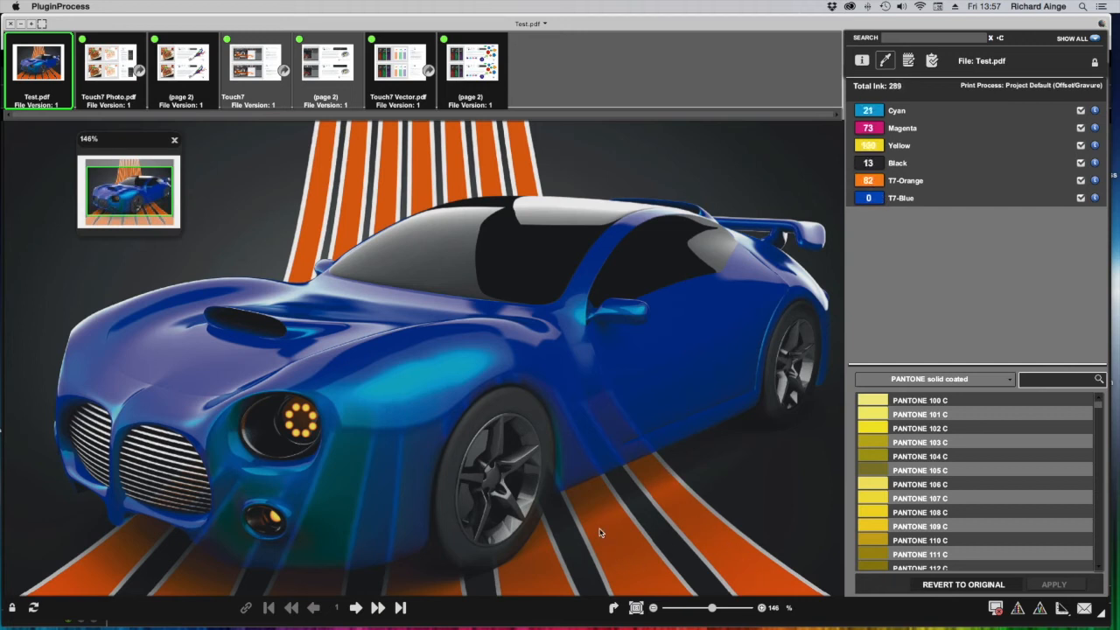
{"action": "left_click", "coordinate": [1081, 181]}
{"action": "left_click", "coordinate": [1081, 182]}
{"action": "left_click", "coordinate": [1082, 182]}
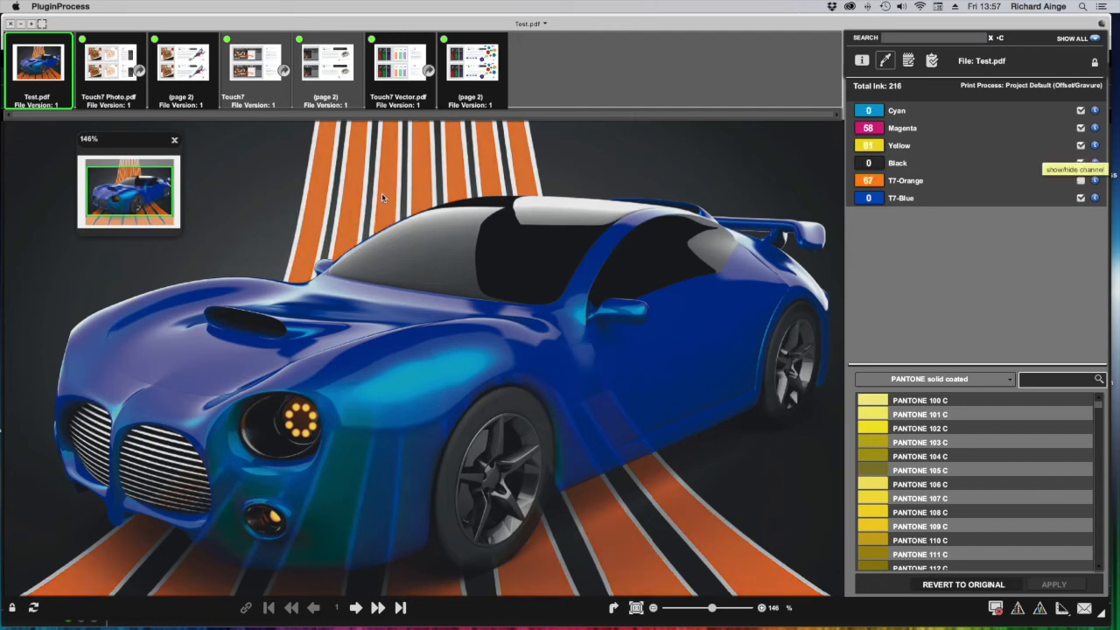
{"action": "left_click", "coordinate": [1081, 182]}
{"action": "left_click", "coordinate": [1081, 182]}
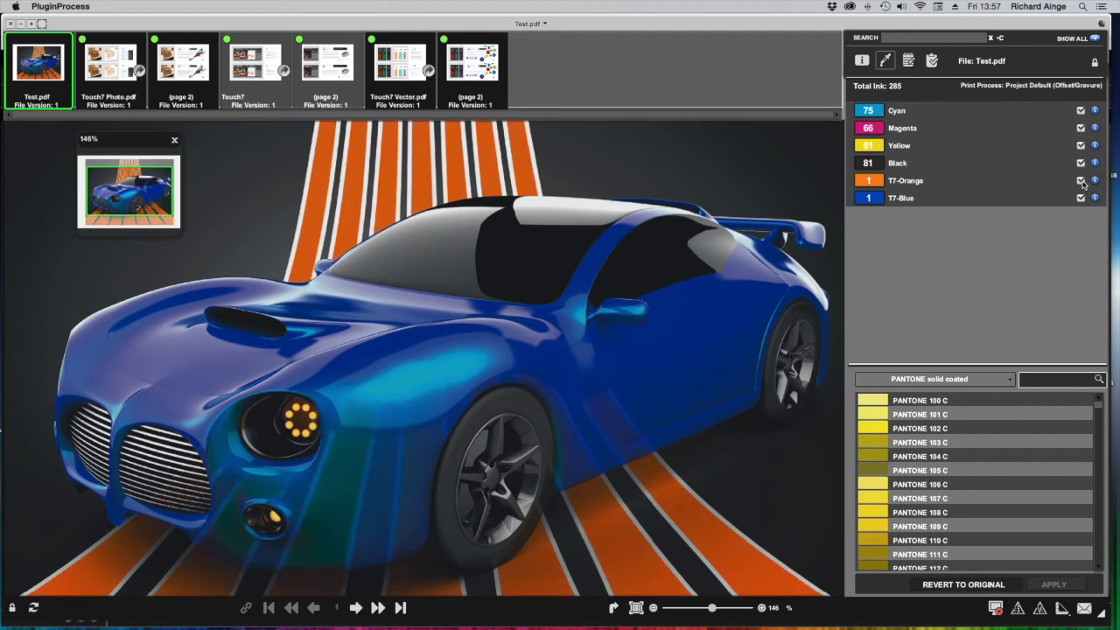
{"action": "left_click", "coordinate": [1081, 181]}
{"action": "left_click", "coordinate": [1081, 181]}
{"action": "left_click", "coordinate": [1081, 181]}
Step: Hide and show the T7-Blue channel repeatedly to judge its effect on the car body
{"action": "left_click", "coordinate": [1081, 198]}
{"action": "left_click", "coordinate": [1081, 199]}
{"action": "left_click", "coordinate": [1081, 198]}
{"action": "left_click", "coordinate": [1081, 198]}
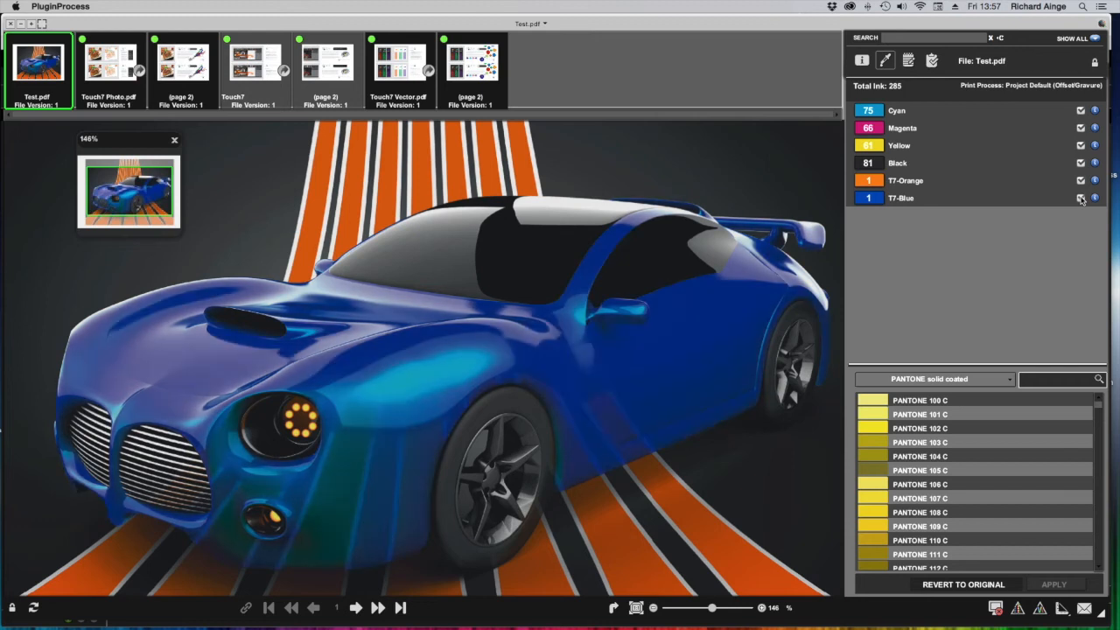
Step: Hide the Cyan, Magenta, Yellow and Black channels to inspect the Touch7 plates alone, and show all four again
{"action": "left_click", "coordinate": [1080, 110]}
{"action": "left_click", "coordinate": [1080, 127]}
{"action": "left_click", "coordinate": [1080, 145]}
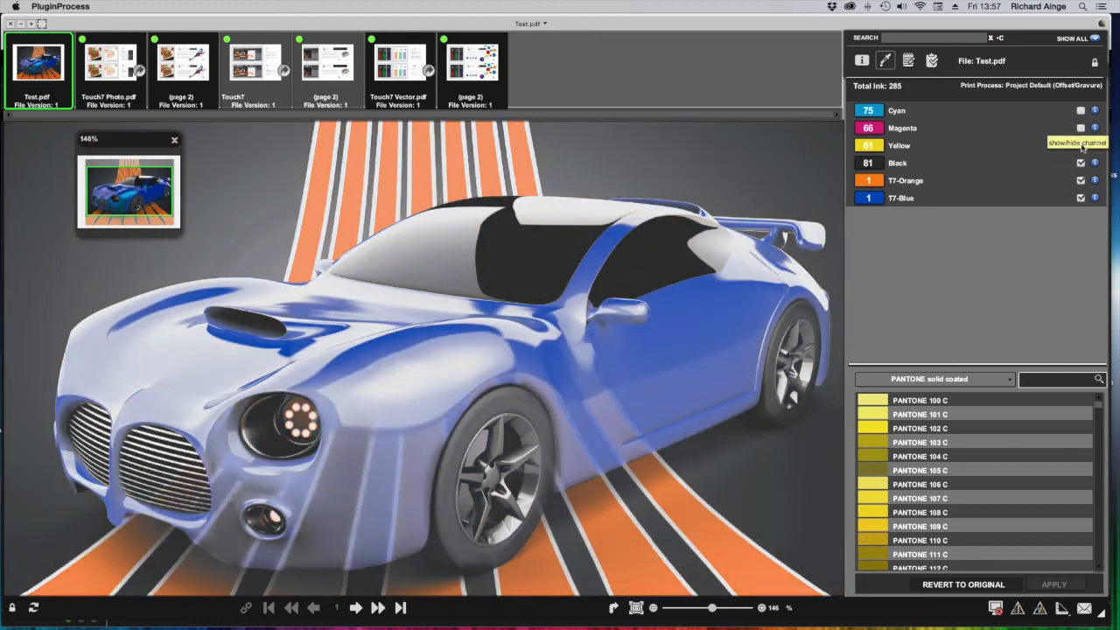
{"action": "left_click", "coordinate": [1081, 163]}
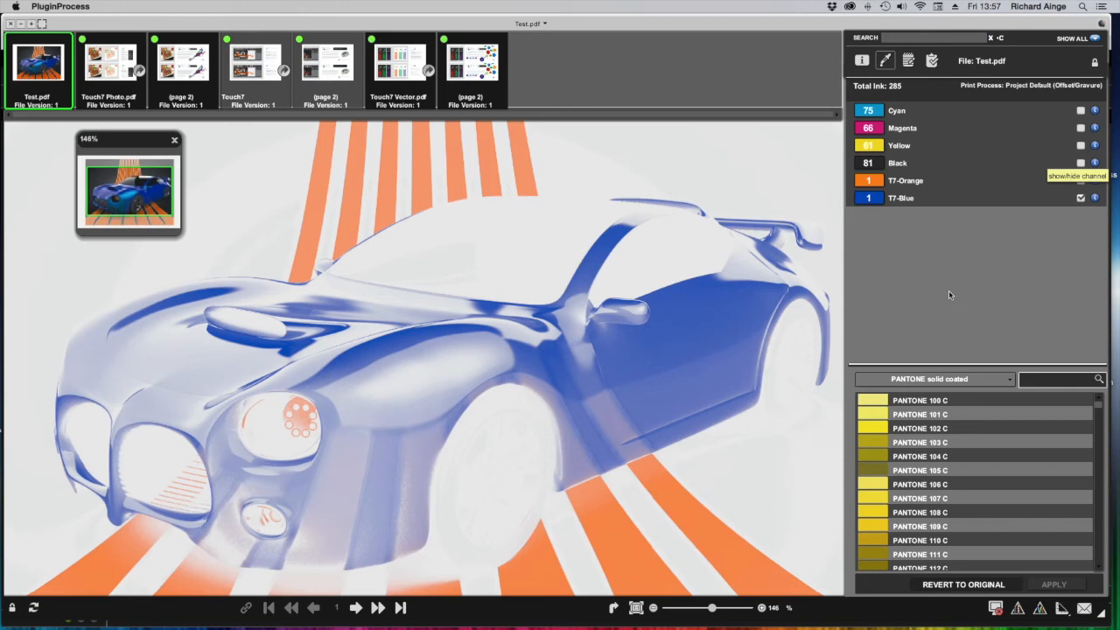
{"action": "left_click", "coordinate": [1080, 163]}
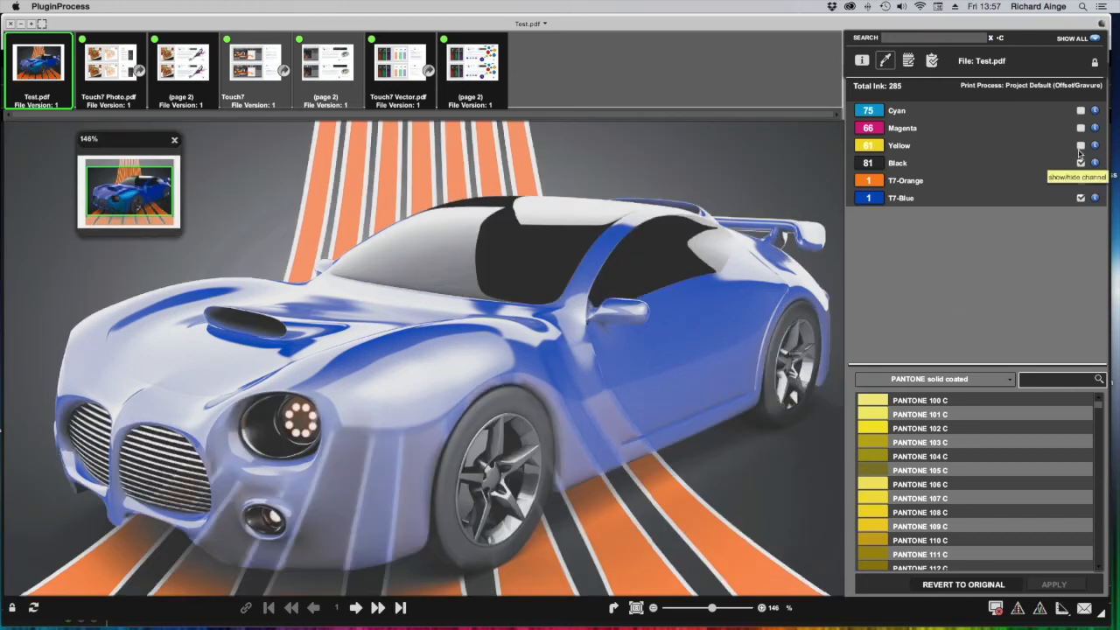
{"action": "left_click", "coordinate": [1081, 127]}
{"action": "left_click", "coordinate": [1080, 145]}
{"action": "left_click", "coordinate": [1080, 110]}
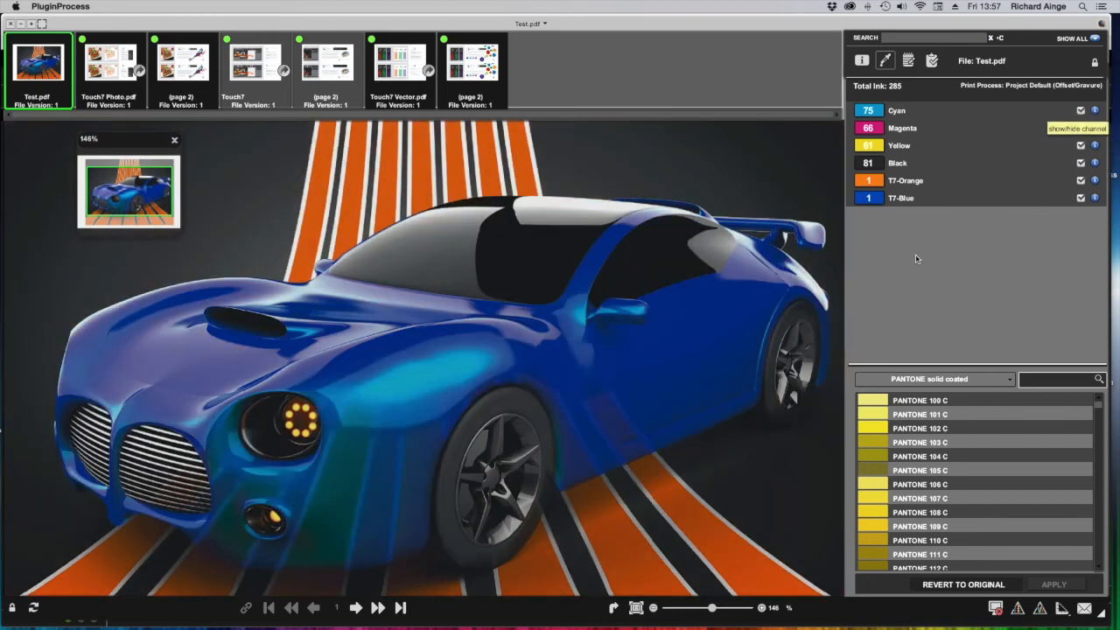
Step: Using the Touch7 colour library, replace T7-Orange with T7-Red and T7-Blue with T7-Violet, and apply the substitution
{"action": "left_click", "coordinate": [908, 60]}
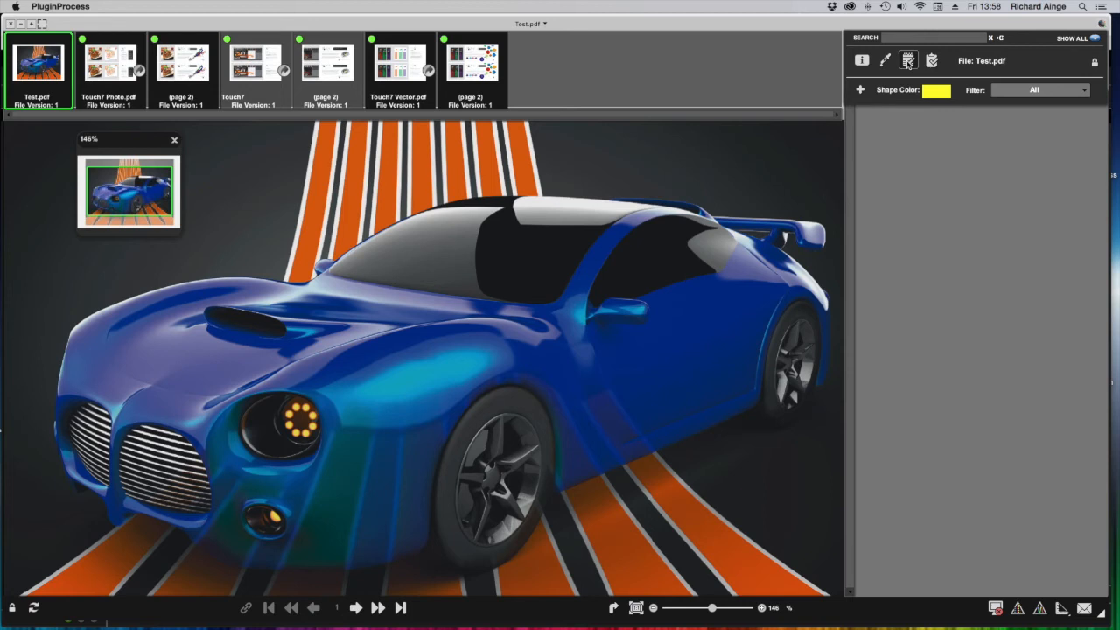
{"action": "left_click", "coordinate": [884, 60]}
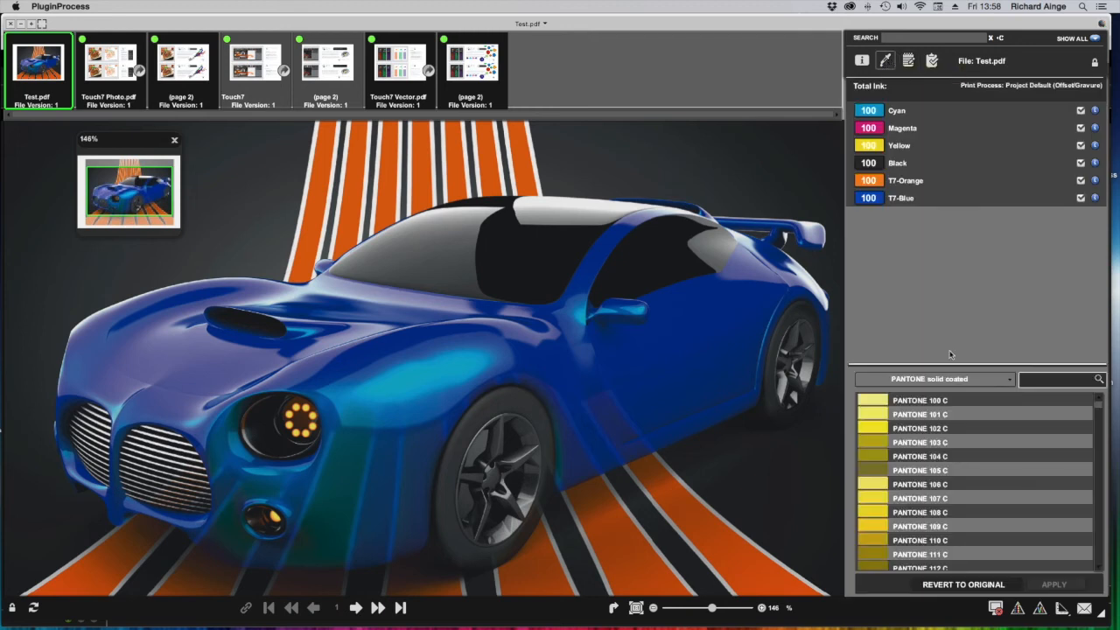
{"action": "left_click", "coordinate": [927, 385]}
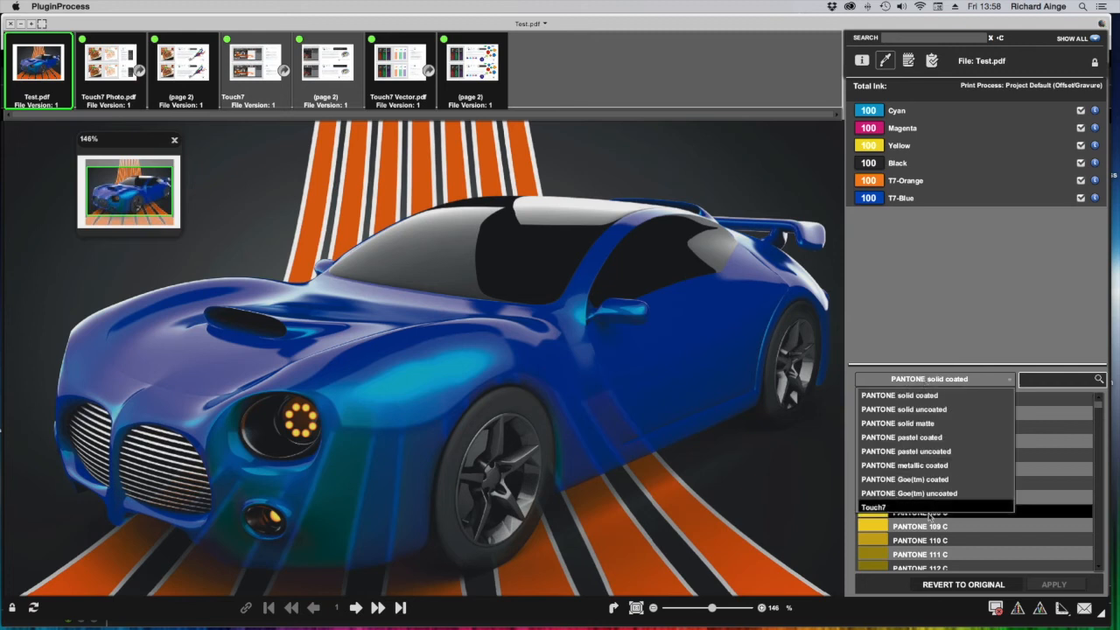
{"action": "left_click", "coordinate": [902, 510]}
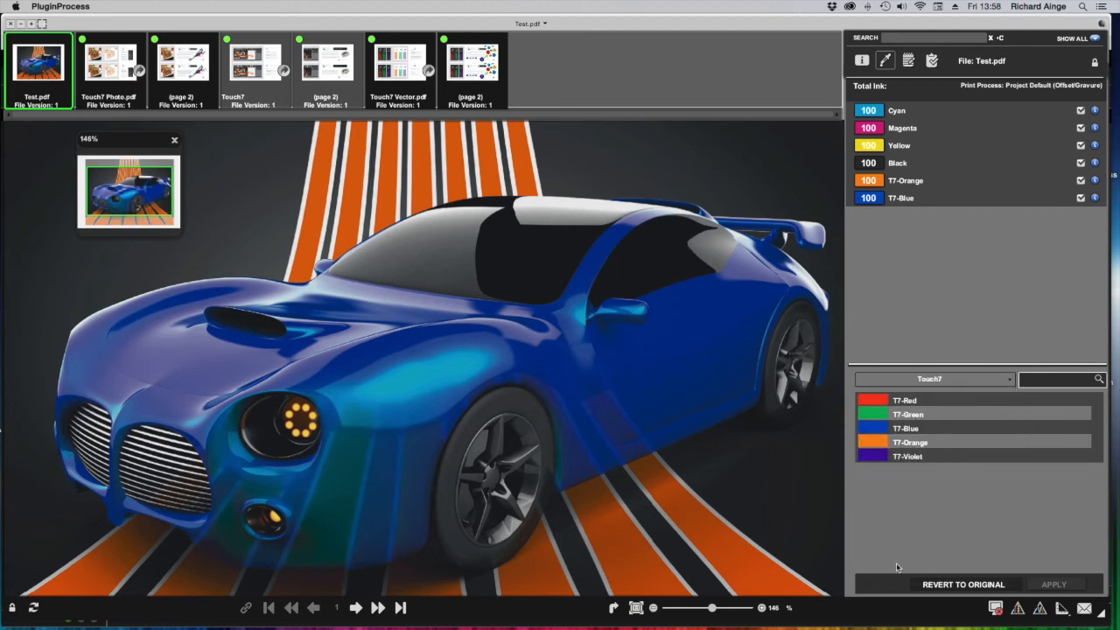
{"action": "left_click", "coordinate": [901, 402]}
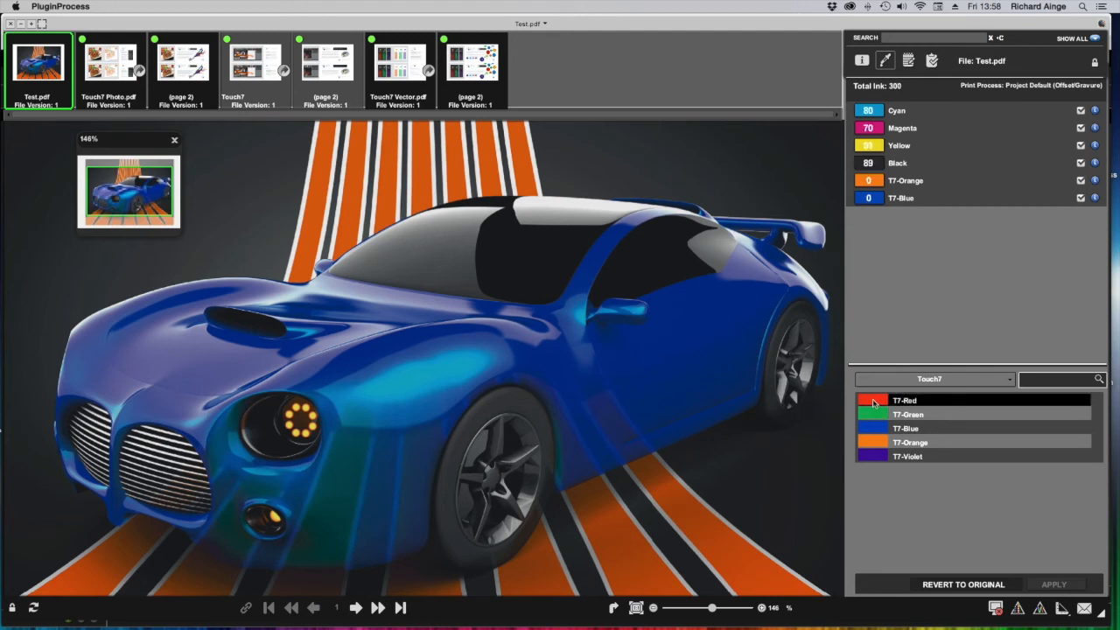
{"action": "left_click_drag", "start_coordinate": [873, 403], "coordinate": [866, 181]}
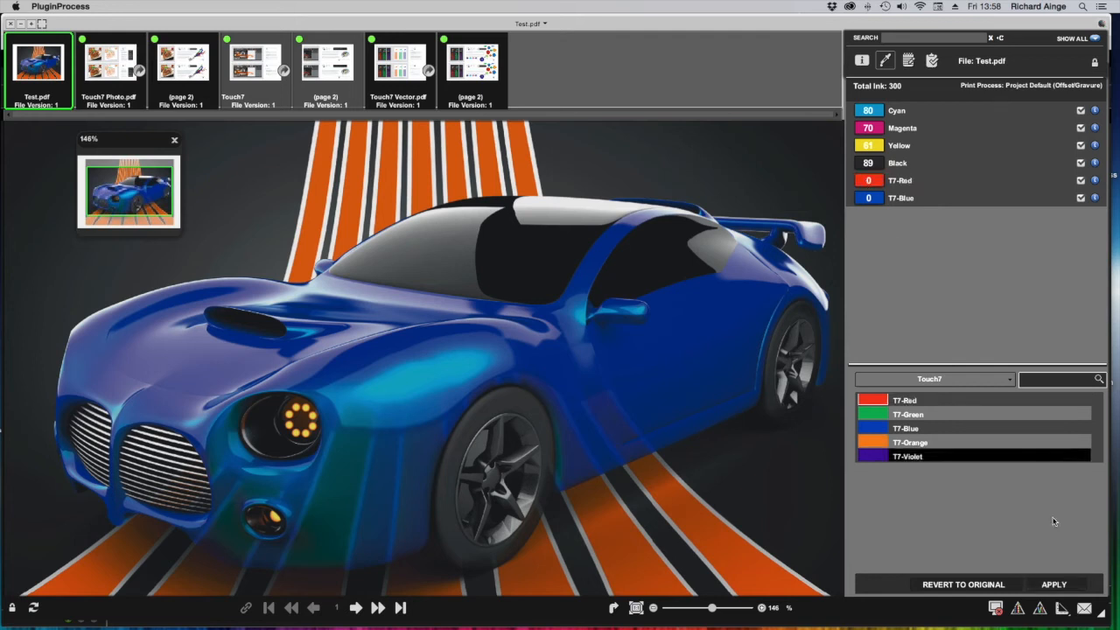
{"action": "left_click_drag", "start_coordinate": [869, 456], "coordinate": [866, 199]}
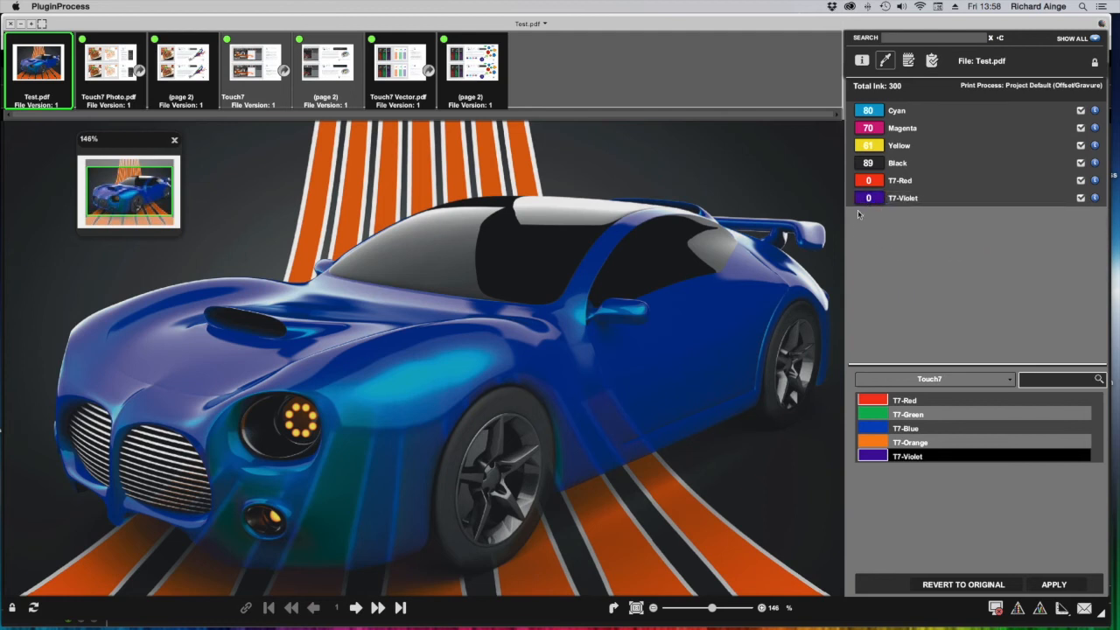
{"action": "left_click", "coordinate": [1055, 585]}
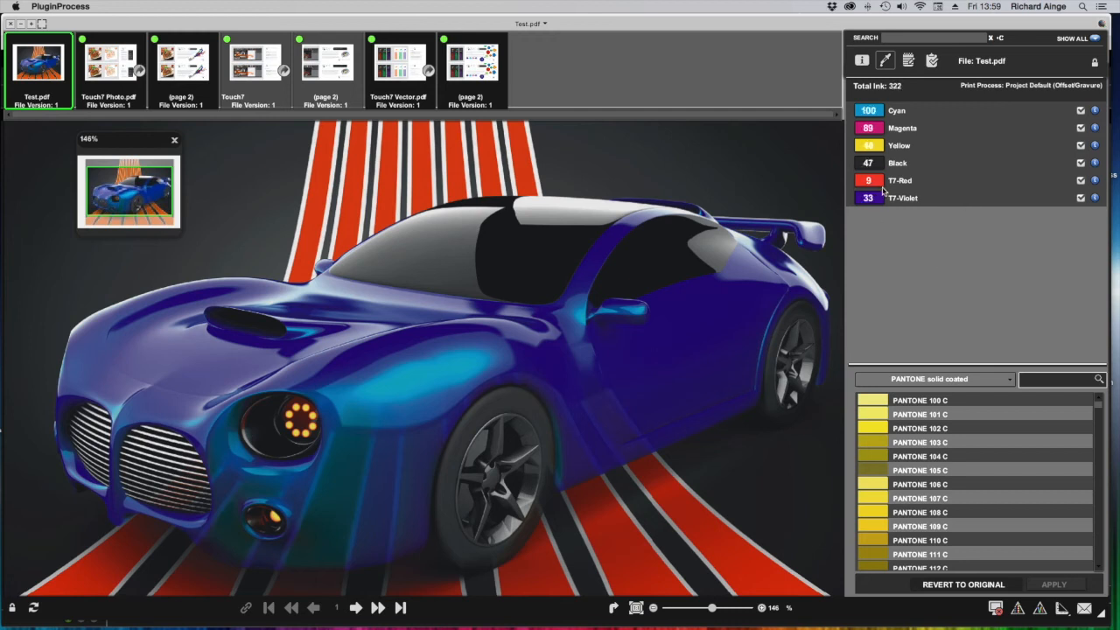
Step: Restore the T7-Blue and T7-Orange channels from the Touch7 library, apply the change, and clear the current image cache
{"action": "left_click", "coordinate": [894, 379]}
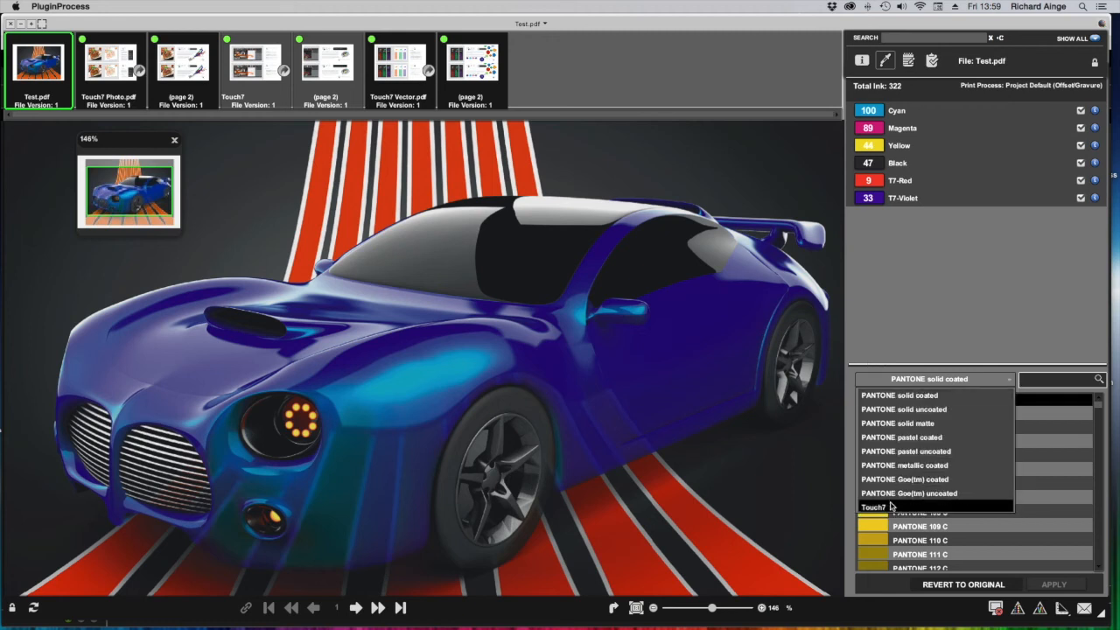
{"action": "left_click", "coordinate": [890, 507]}
{"action": "left_click_drag", "start_coordinate": [879, 429], "coordinate": [867, 199]}
{"action": "left_click", "coordinate": [881, 444]}
{"action": "left_click_drag", "start_coordinate": [880, 443], "coordinate": [871, 182]}
{"action": "left_click", "coordinate": [1057, 583]}
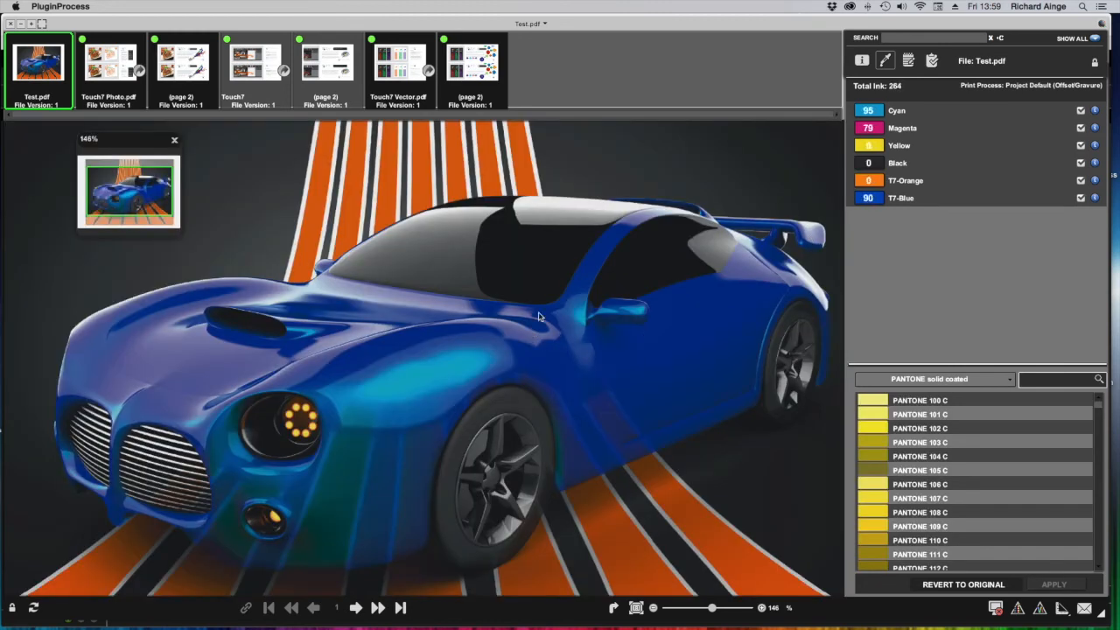
{"action": "right_click", "coordinate": [538, 317]}
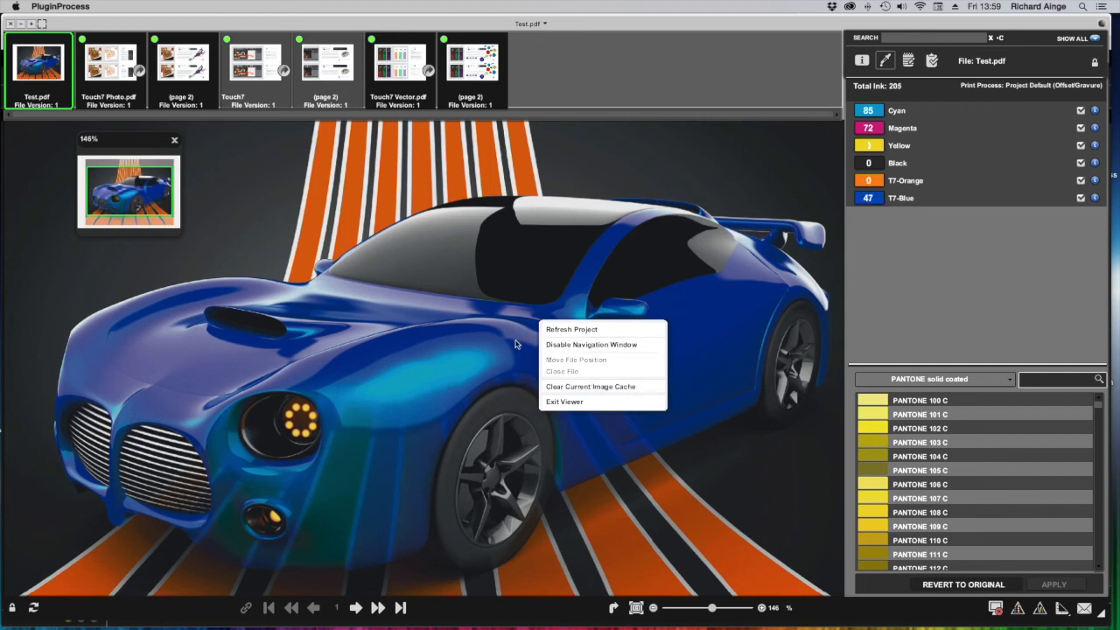
{"action": "left_click", "coordinate": [601, 387]}
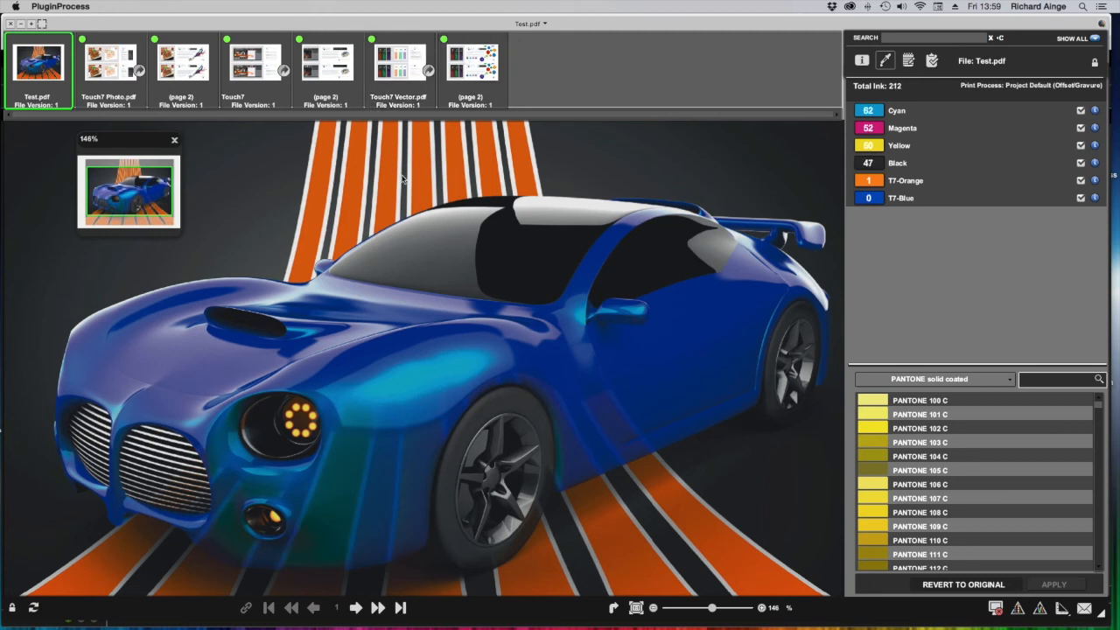
Step: Open Touch7 Vector.pdf in the viewer, close Test.pdf, and place the vector file's page 2 beside page 1
{"action": "left_click_drag", "start_coordinate": [481, 62], "coordinate": [827, 244]}
{"action": "right_click", "coordinate": [230, 184]}
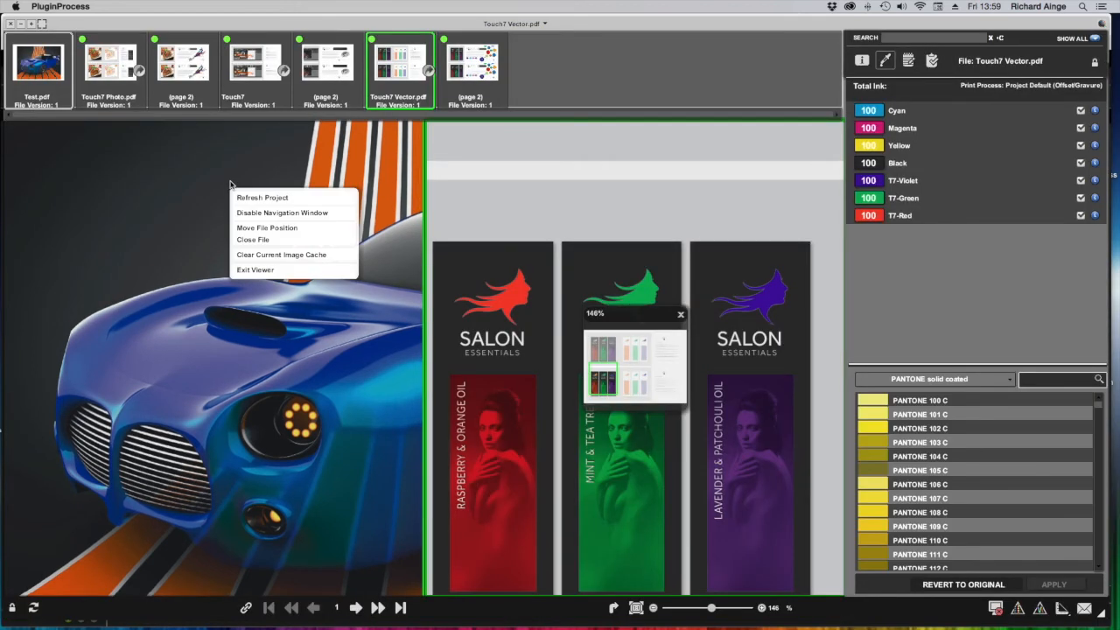
{"action": "left_click", "coordinate": [260, 240]}
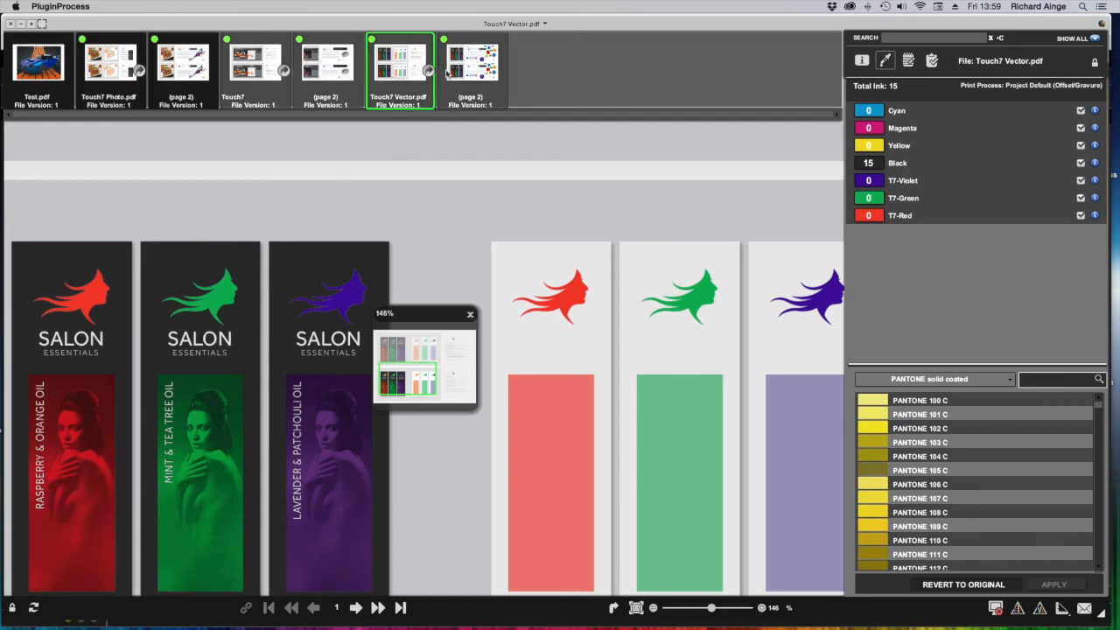
{"action": "left_click_drag", "start_coordinate": [451, 74], "coordinate": [823, 277]}
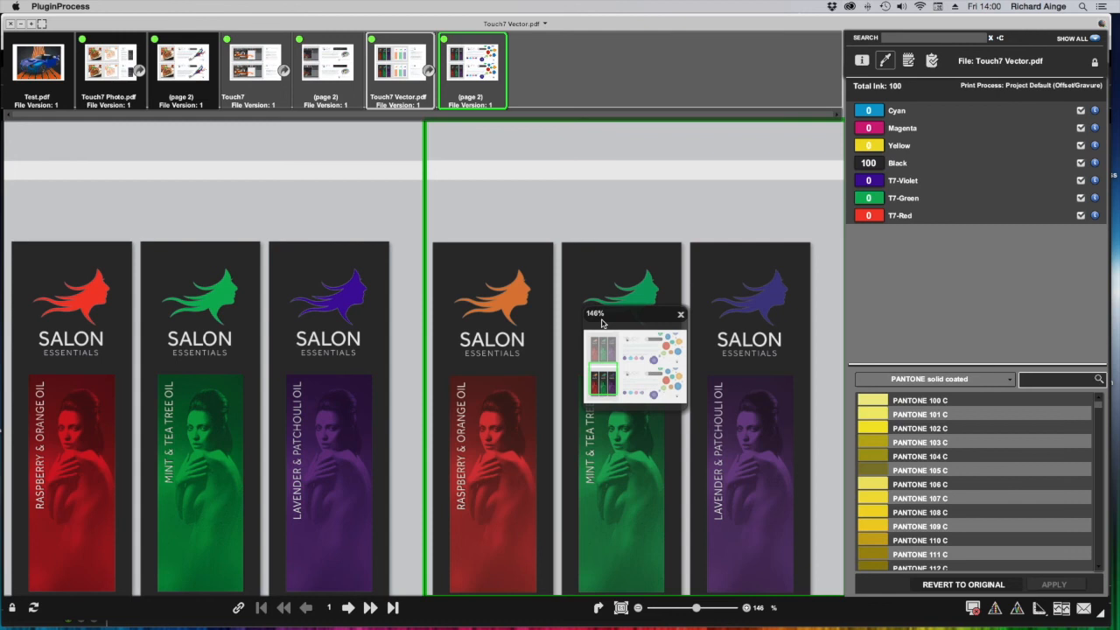
Step: Move the navigation preview aside, enlarge both pages to 550%, and compare the green logo and Mint & Tea Tree Oil label
{"action": "mouse_move", "coordinate": [625, 314]}
{"action": "left_mouse_down"}
{"action": "mouse_move", "coordinate": [713, 233]}
{"action": "mouse_move", "coordinate": [785, 129]}
{"action": "mouse_move", "coordinate": [747, 139]}
{"action": "left_mouse_up"}
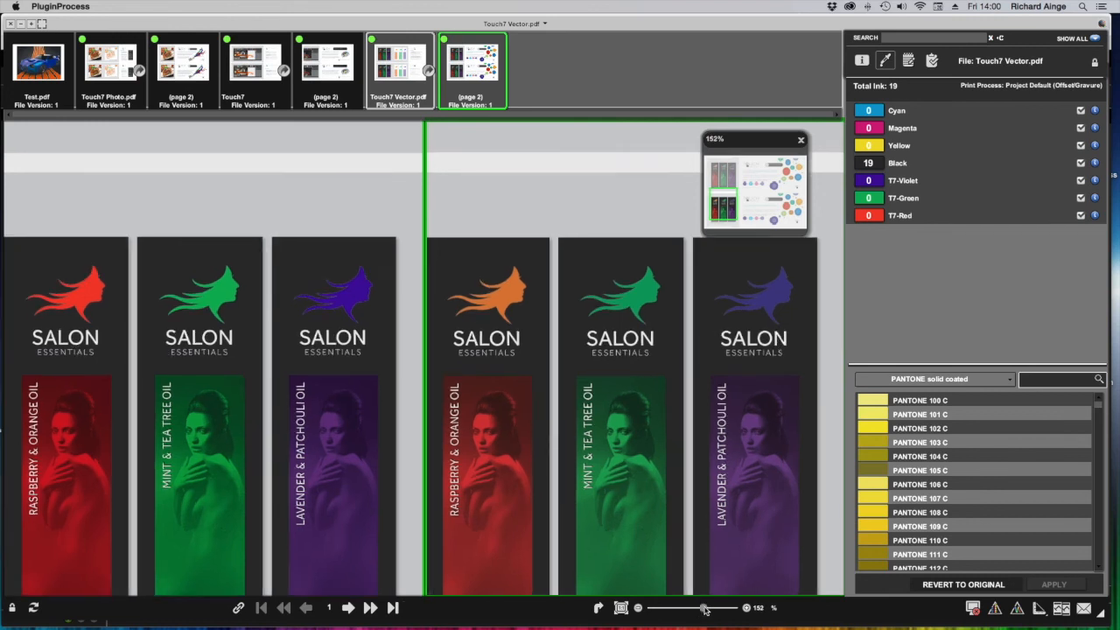
{"action": "left_click_drag", "start_coordinate": [707, 610], "coordinate": [742, 611]}
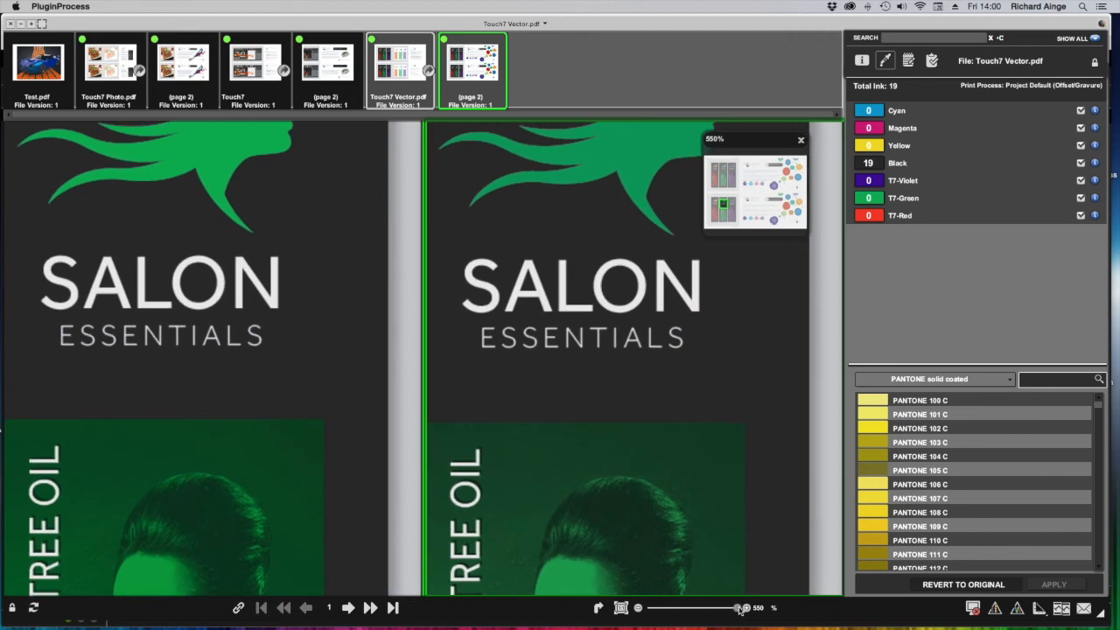
{"action": "left_click_drag", "start_coordinate": [722, 210], "coordinate": [724, 203]}
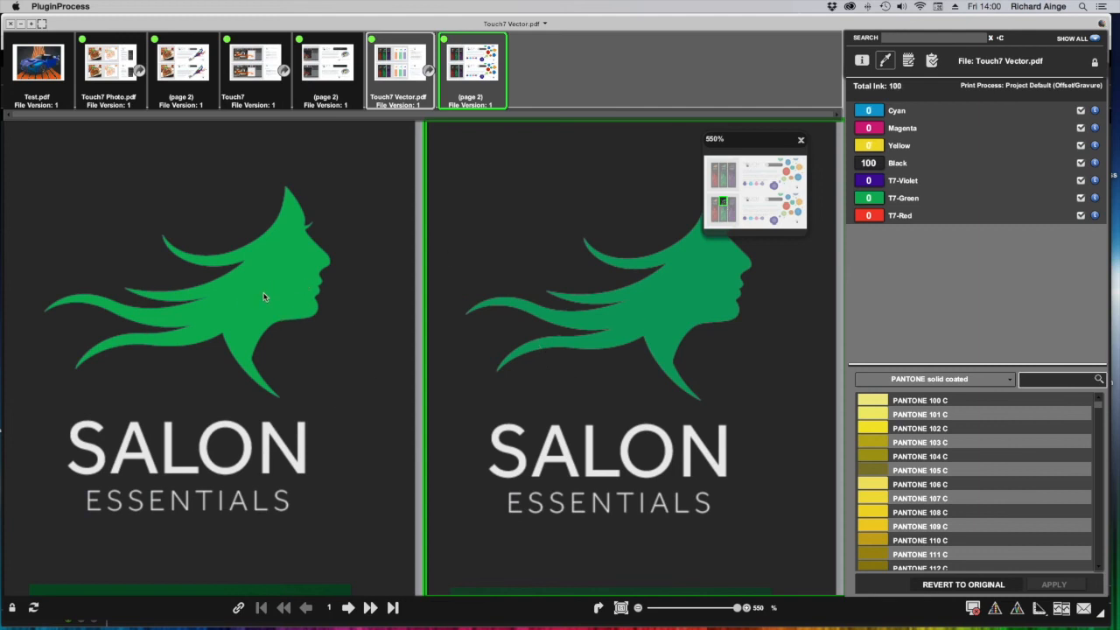
{"action": "scroll", "coordinate": [611, 344], "scroll_direction": "down", "scroll_amount": 5}
{"action": "left_click_drag", "start_coordinate": [556, 490], "coordinate": [555, 184]}
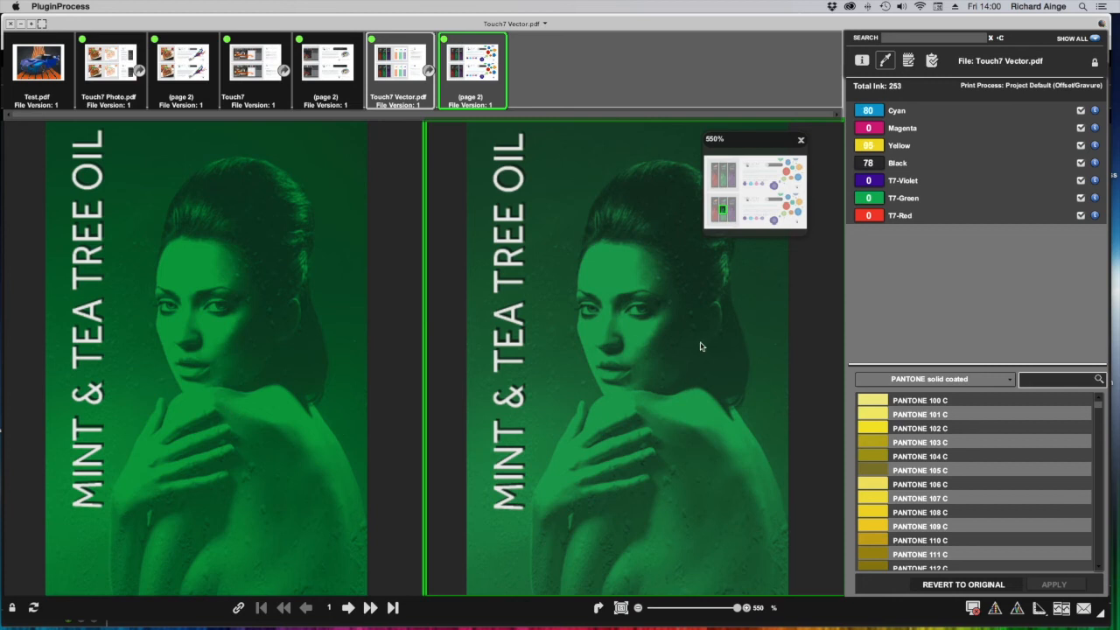
Step: Compare the red Raspberry & Orange Oil label side by side on the two Touch7 Vector pages
{"action": "left_click", "coordinate": [721, 211]}
{"action": "left_click_drag", "start_coordinate": [721, 211], "coordinate": [715, 210]}
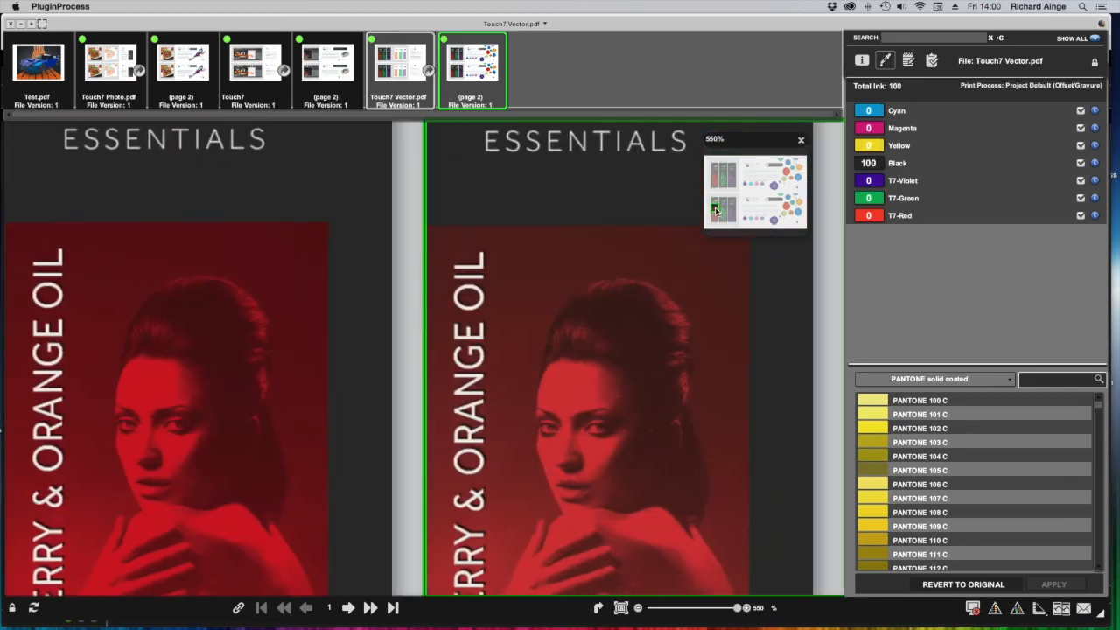
{"action": "left_click_drag", "start_coordinate": [612, 396], "coordinate": [615, 375]}
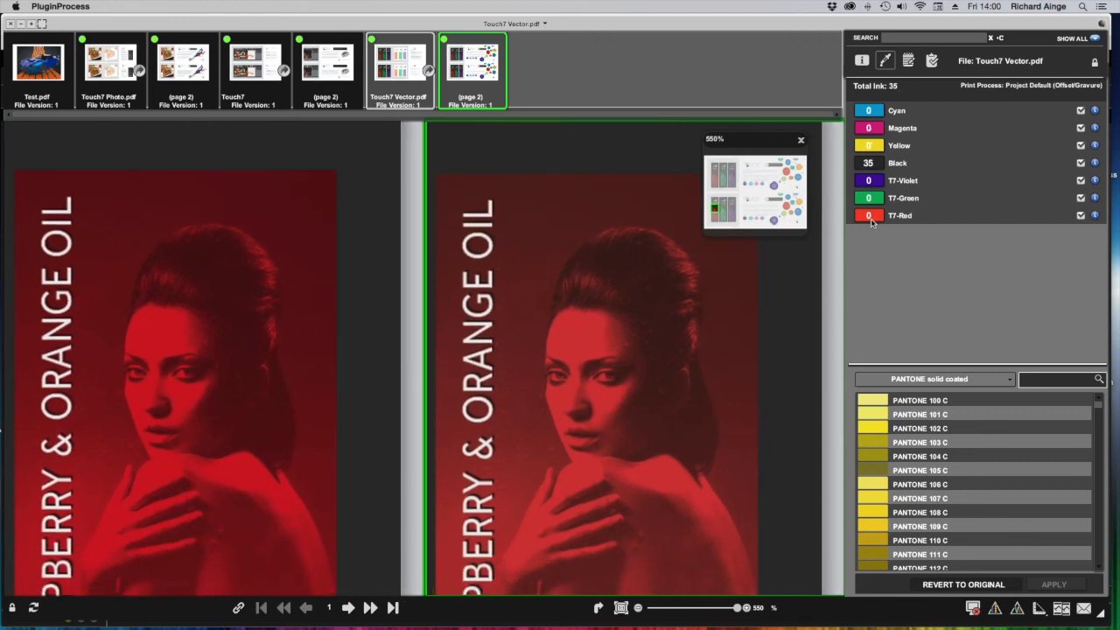
Step: Compare the purple Lavender & Patchouli Oil label side by side on both Touch7 Vector pages, reducing the zoom from 550% to 310%
{"action": "left_click", "coordinate": [318, 211]}
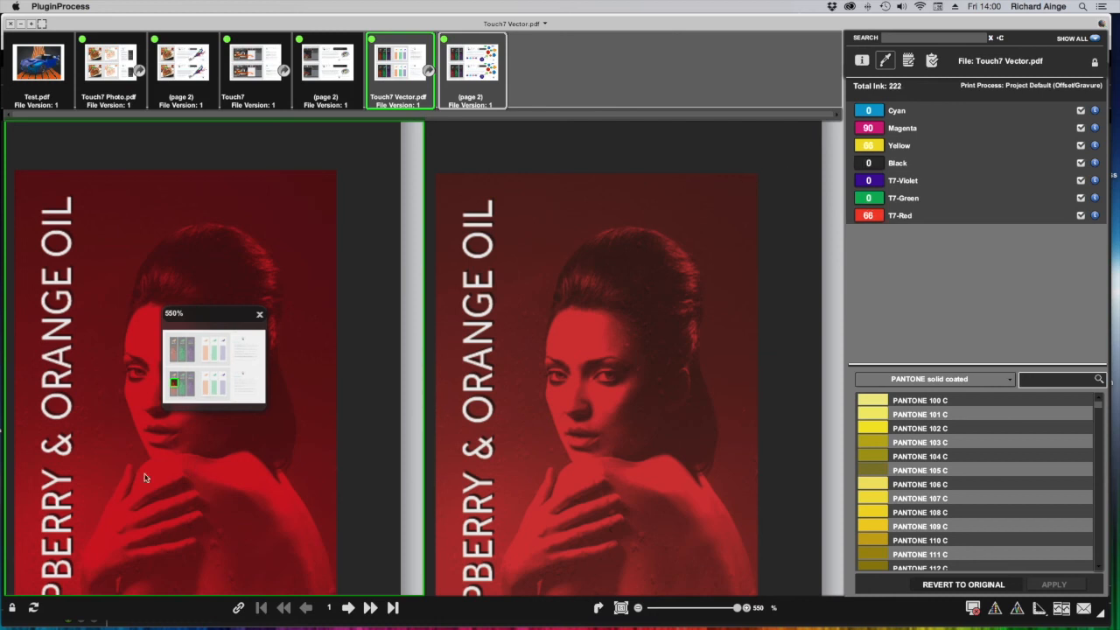
{"action": "left_click_drag", "start_coordinate": [201, 315], "coordinate": [325, 171]}
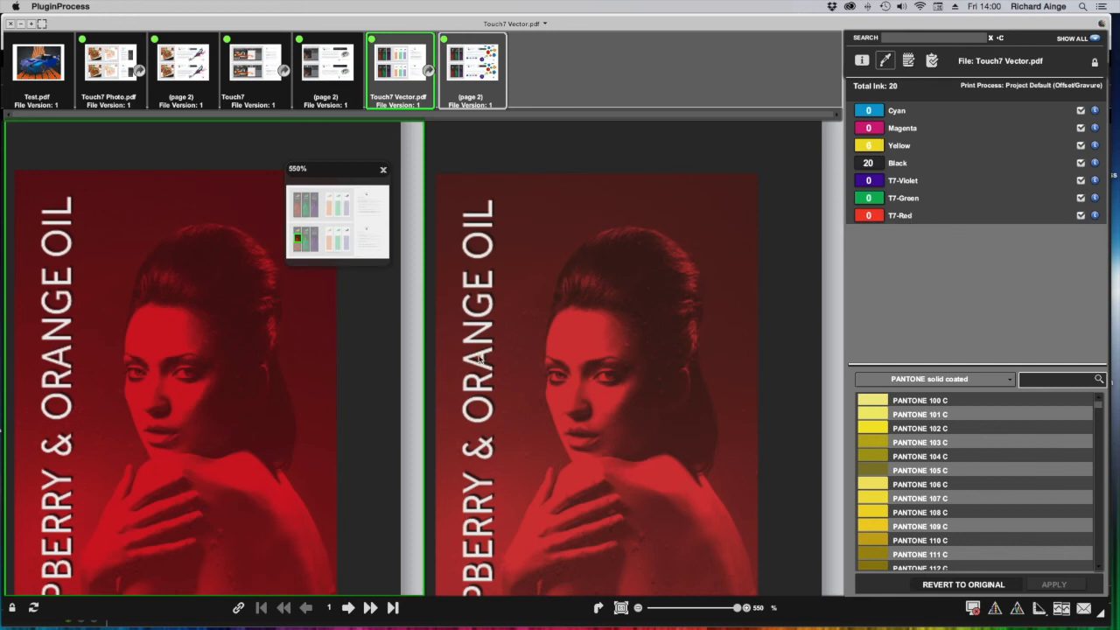
{"action": "left_click_drag", "start_coordinate": [298, 236], "coordinate": [314, 240]}
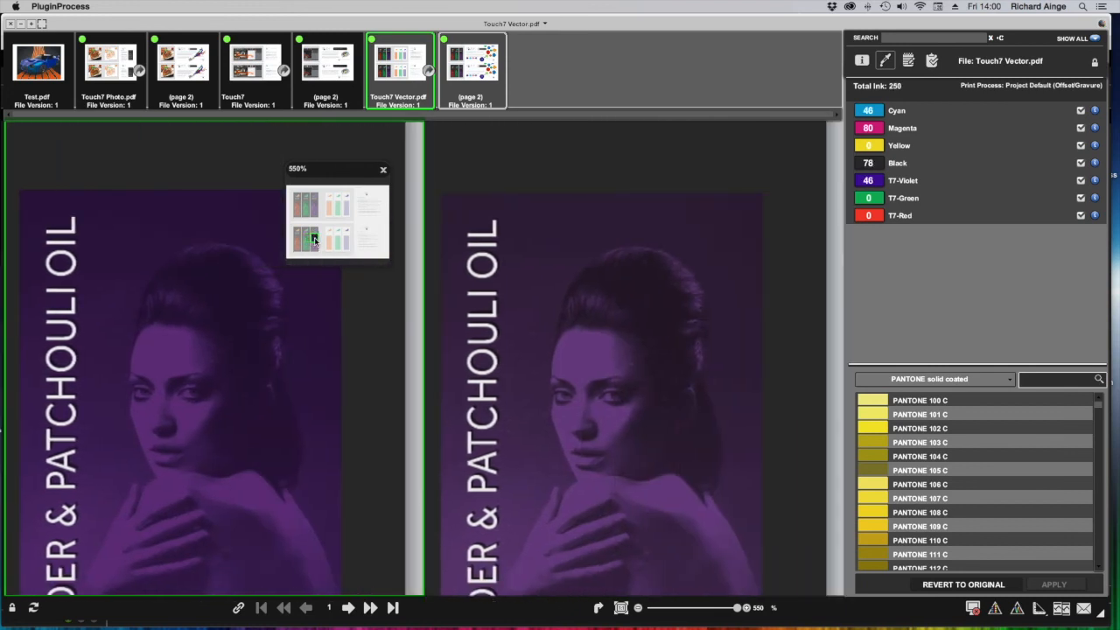
{"action": "left_click_drag", "start_coordinate": [327, 173], "coordinate": [348, 131]}
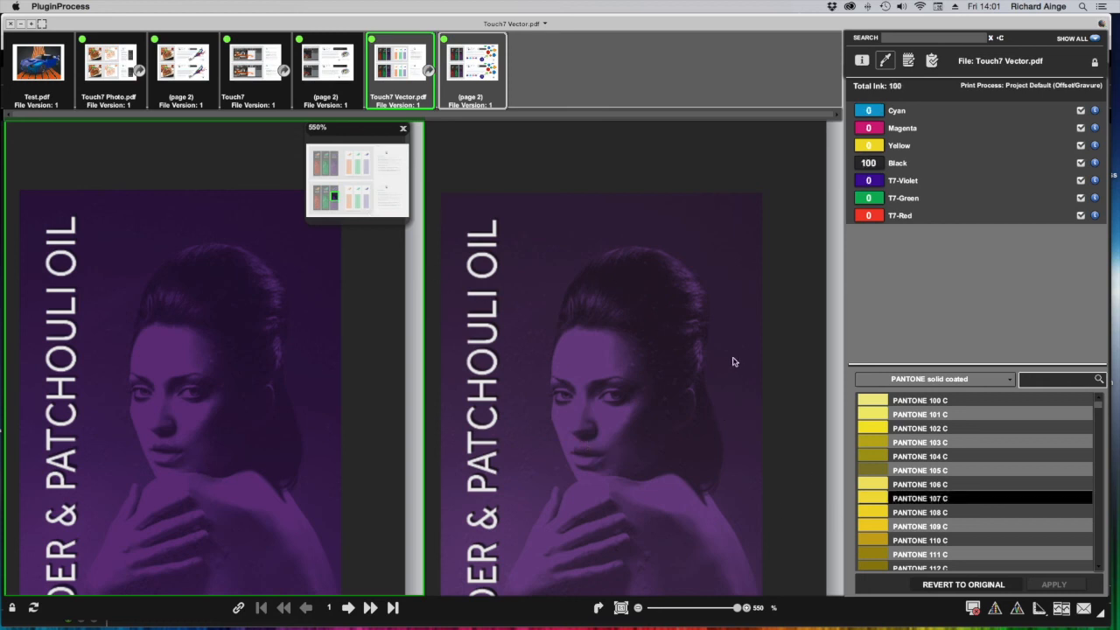
{"action": "left_click", "coordinate": [716, 608]}
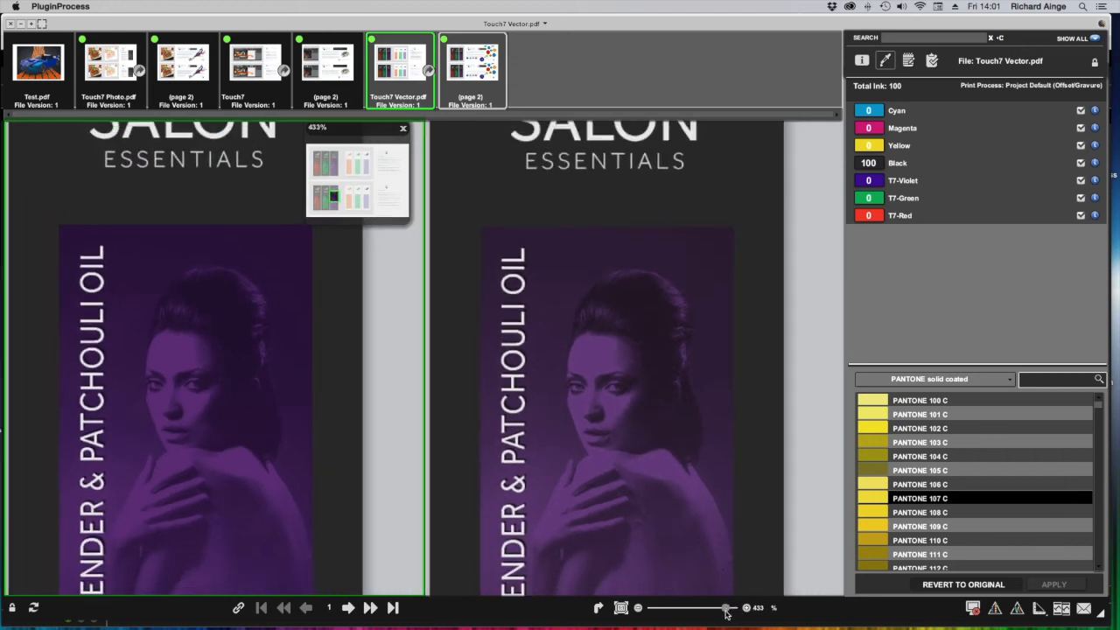
{"action": "left_click", "coordinate": [713, 613]}
Step: Close page 2 of Touch7 Vector.pdf in the side-by-side view and move the navigation preview aside
{"action": "left_click", "coordinate": [670, 495]}
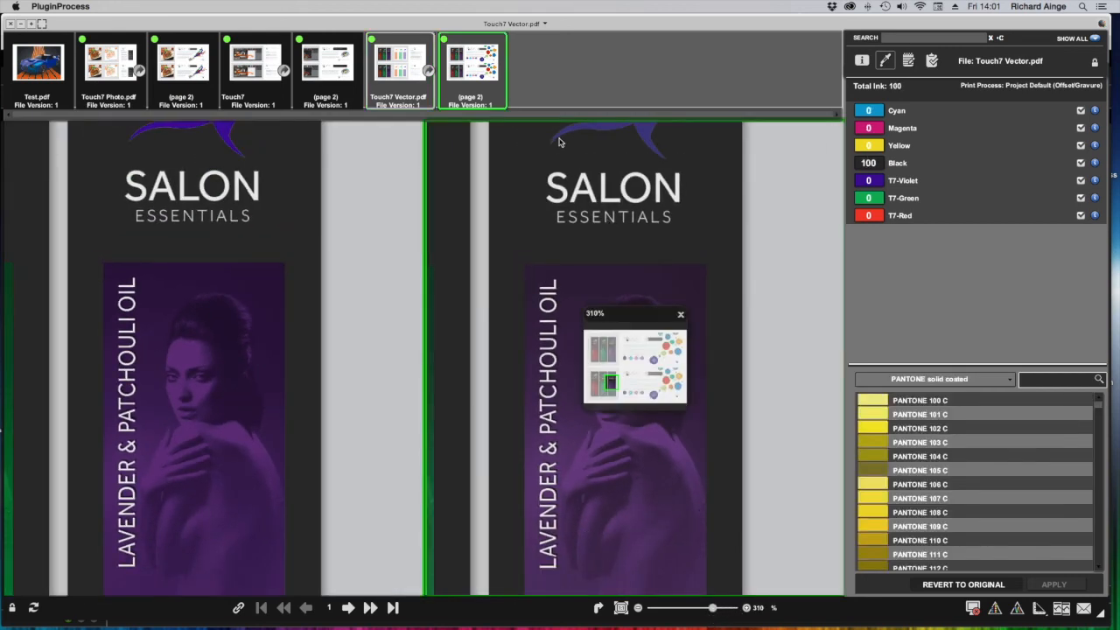
{"action": "right_click", "coordinate": [569, 210]}
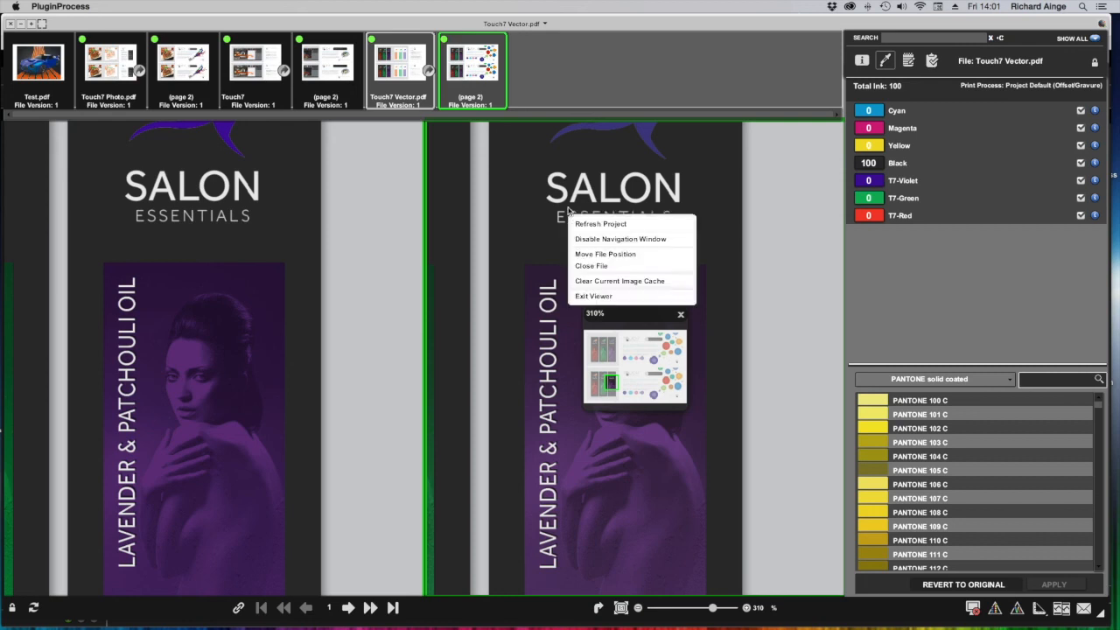
{"action": "left_click", "coordinate": [600, 266]}
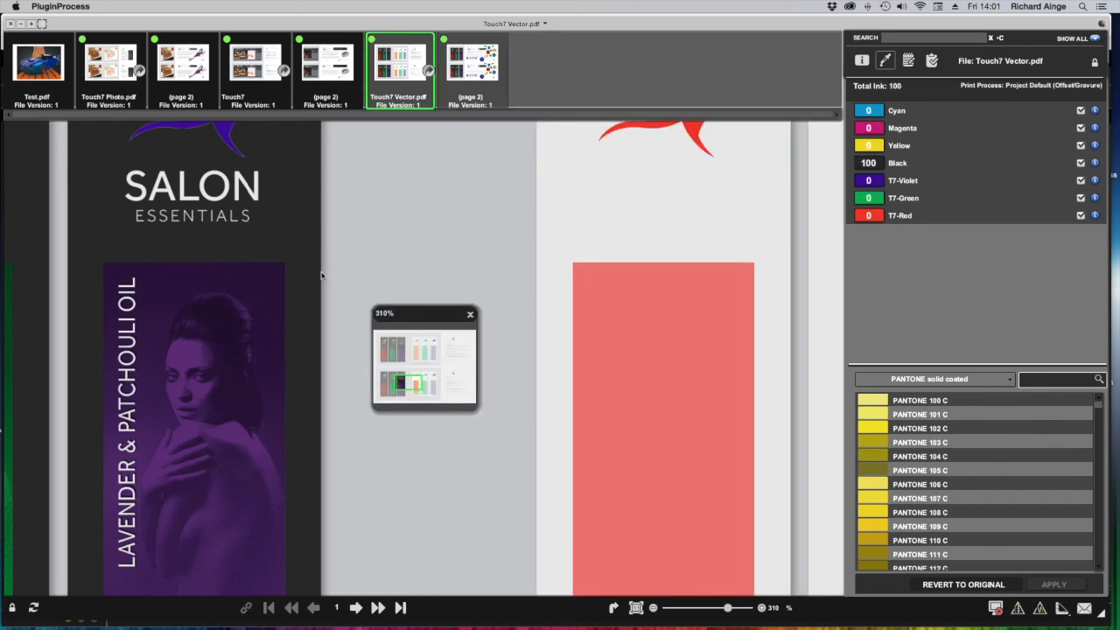
{"action": "left_click_drag", "start_coordinate": [424, 306], "coordinate": [656, 185]}
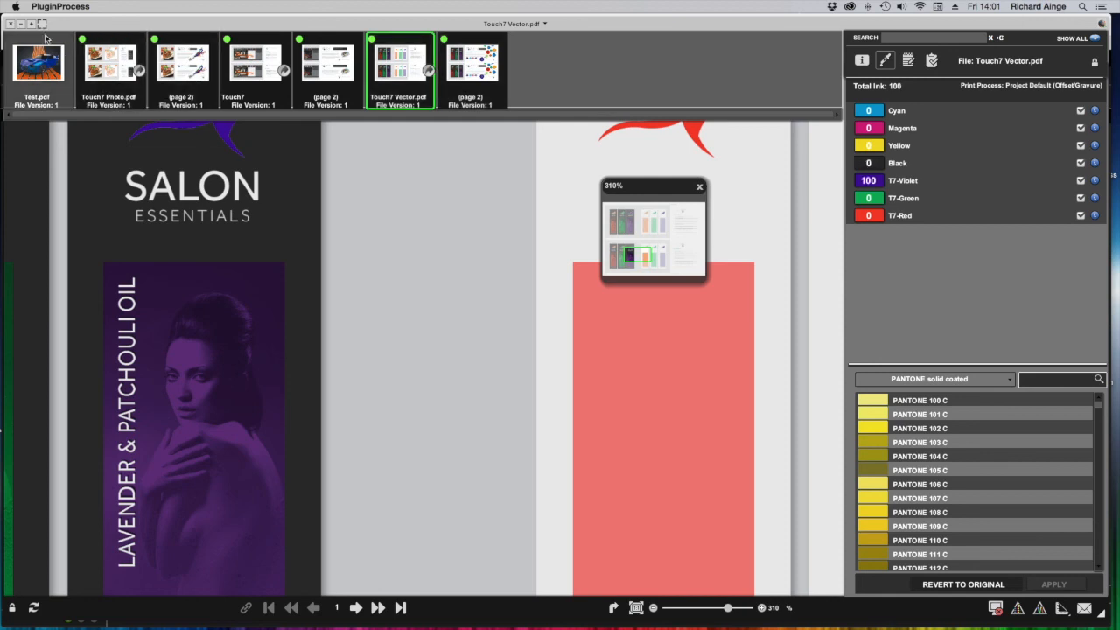
Step: Exit the viewer and log out of the current Remote Director account
{"action": "right_click", "coordinate": [480, 395]}
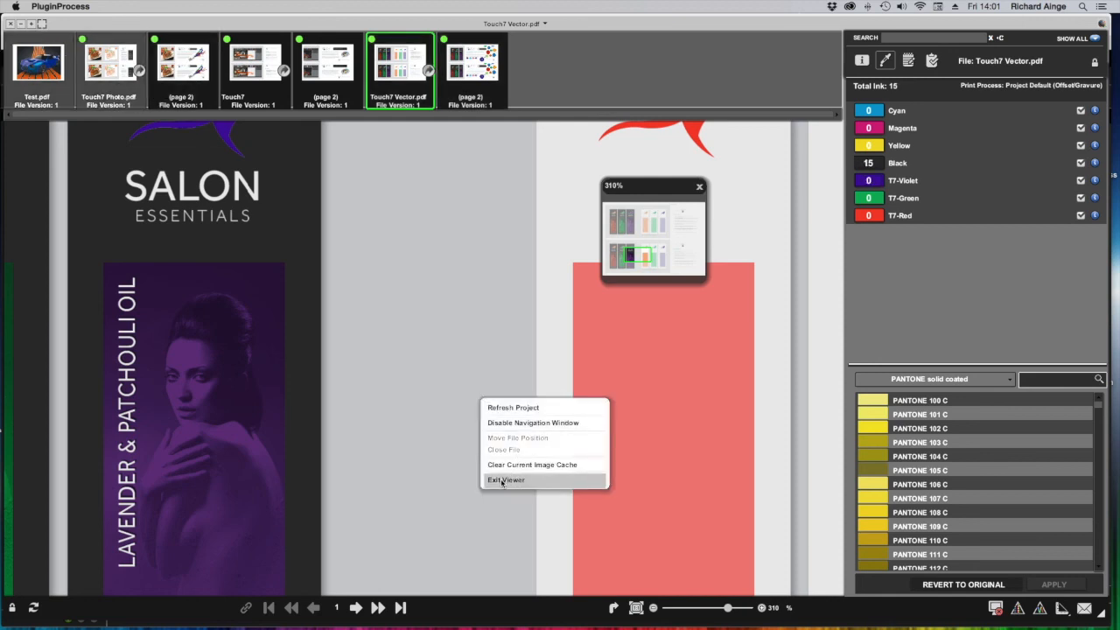
{"action": "left_click", "coordinate": [504, 481]}
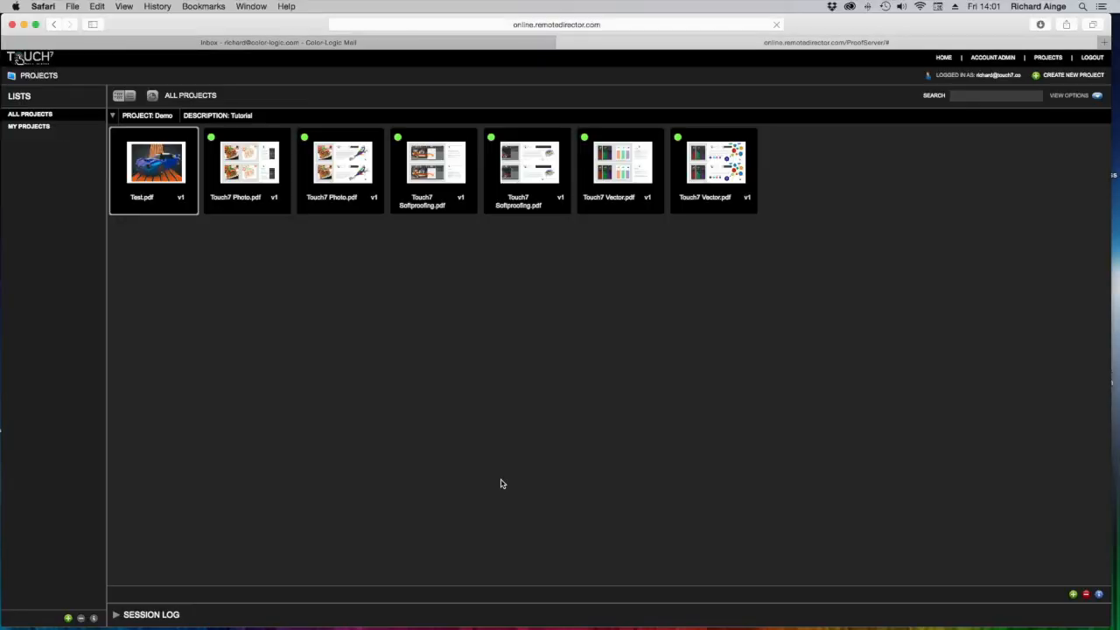
{"action": "left_click", "coordinate": [1082, 58]}
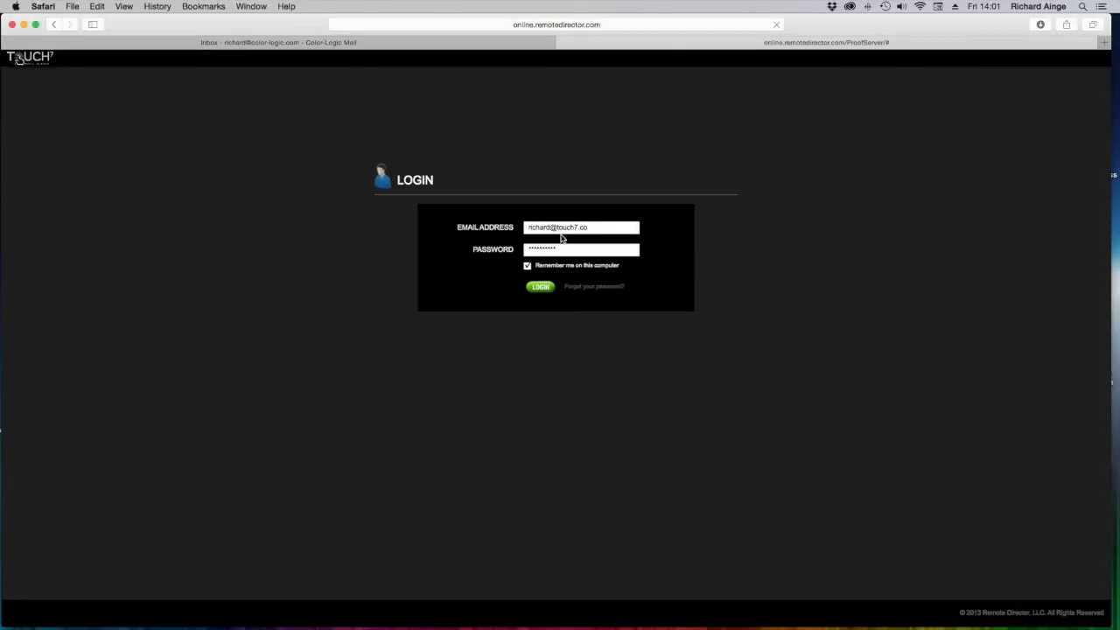
Step: Log in to Remote Director with the demo account's email address and password
{"action": "left_click_drag", "start_coordinate": [551, 227], "coordinate": [487, 206]}
{"action": "double_click", "coordinate": [588, 225]}
{"action": "type", "text": "demo"}
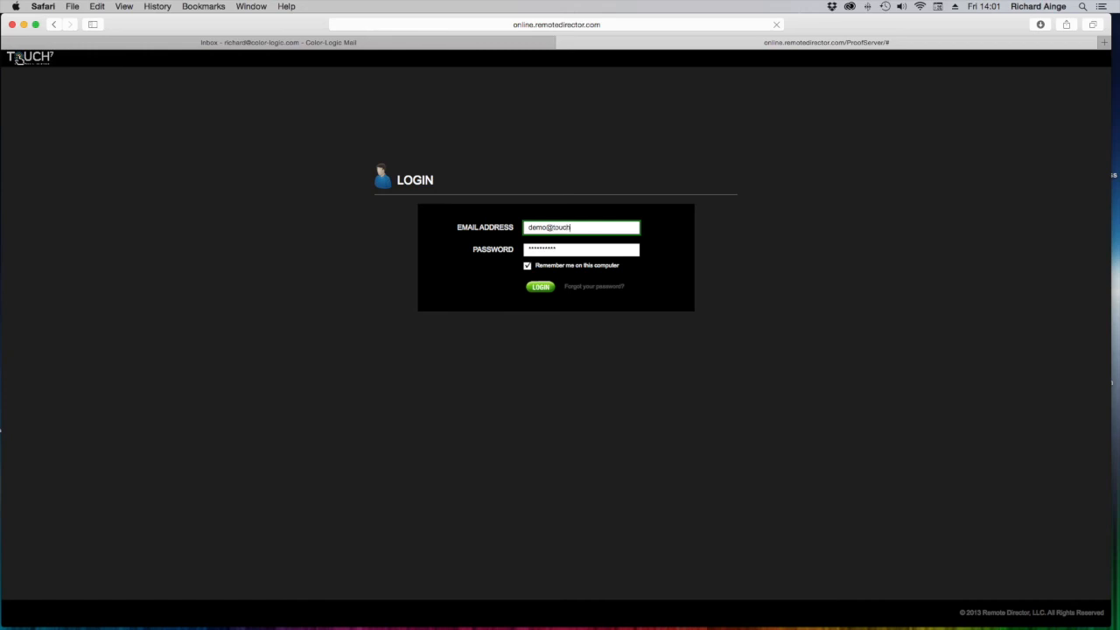
{"action": "key", "text": "Tab"}
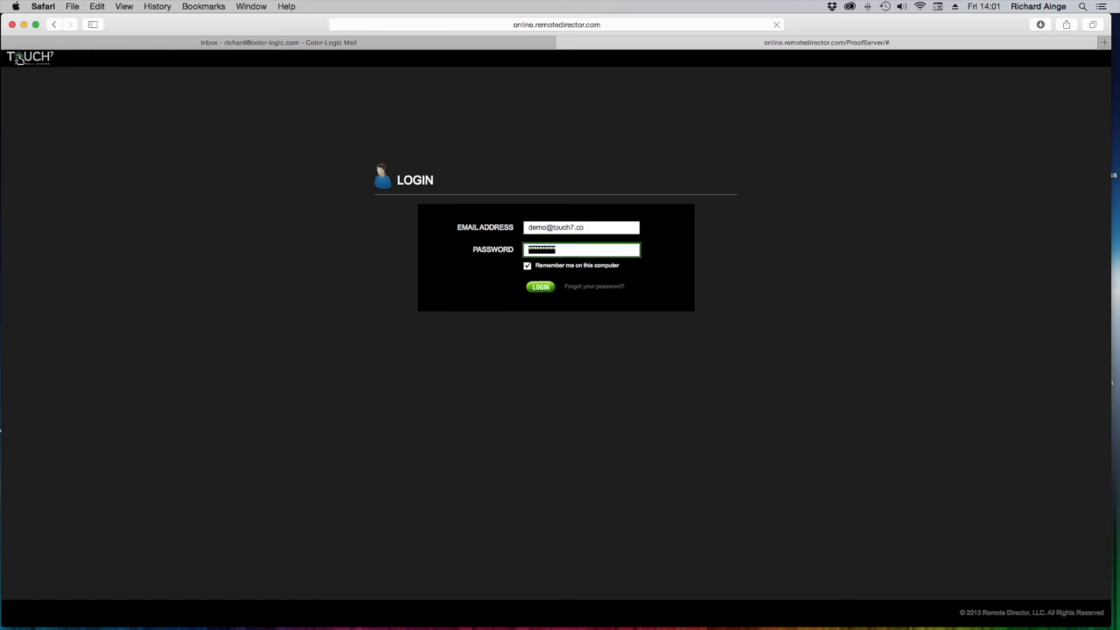
{"action": "type", "text": "*"}
{"action": "left_click", "coordinate": [544, 288]}
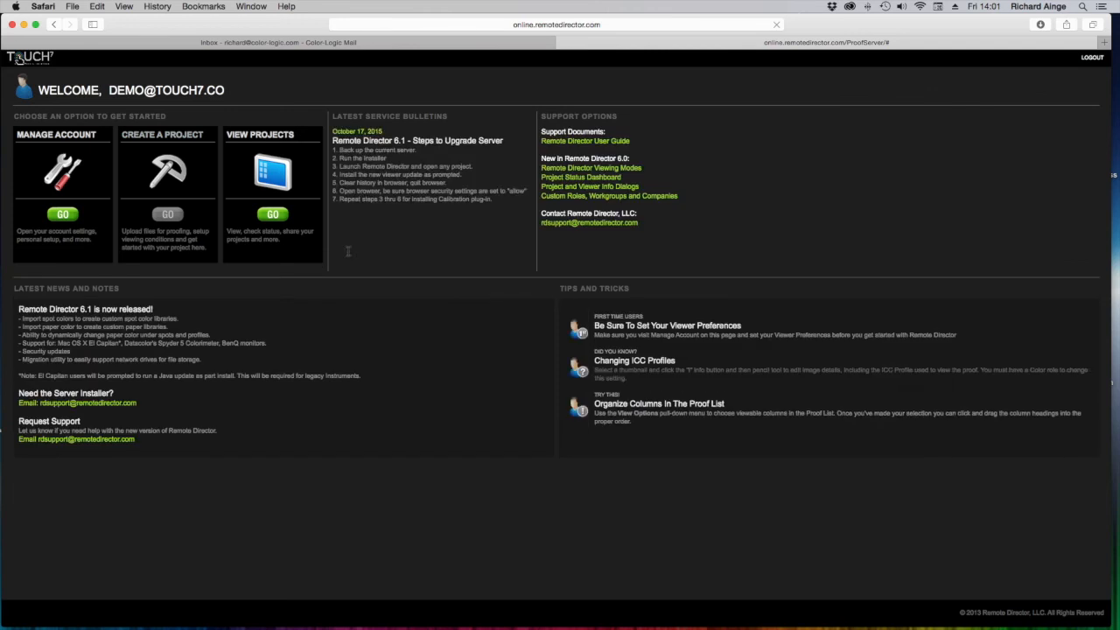
Step: View the account's projects, expand the Touch7 project, and open Touch7 – Artwork 9-2.pdf in the viewer
{"action": "left_click", "coordinate": [274, 216]}
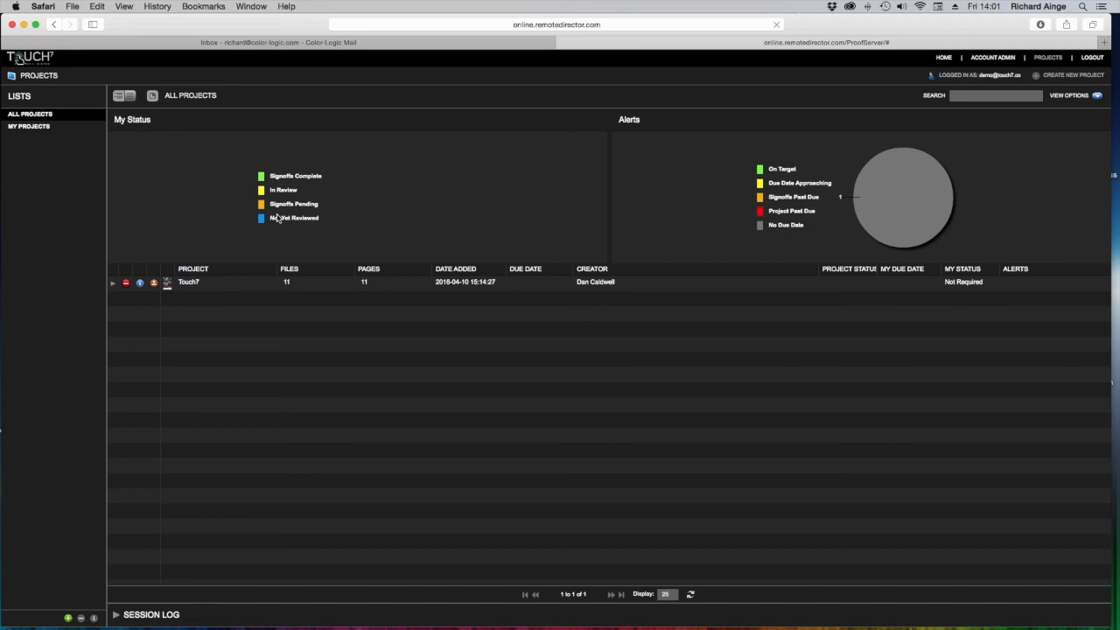
{"action": "left_click", "coordinate": [112, 282]}
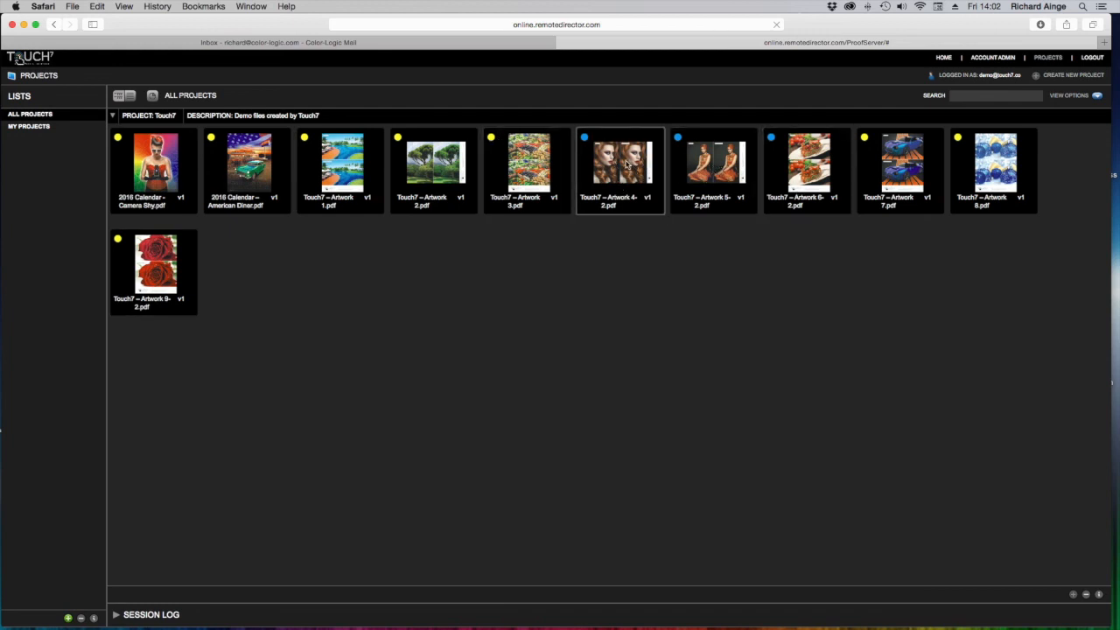
{"action": "left_click", "coordinate": [149, 269]}
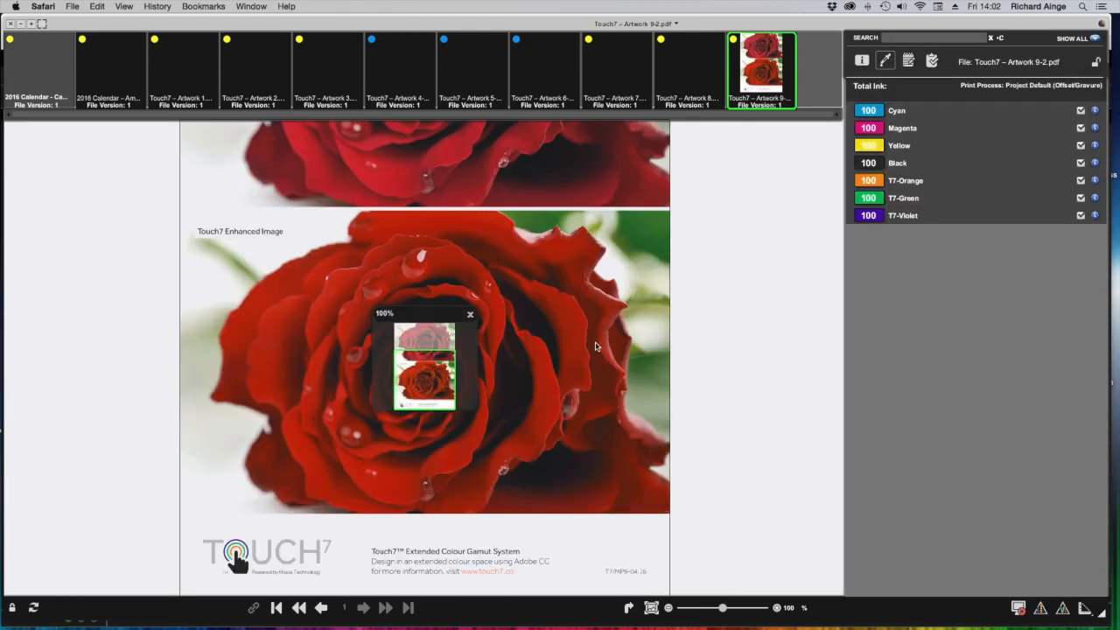
Step: Move the navigation preview off the artwork and compare the original rose image with the Touch7 enhanced one
{"action": "left_click_drag", "start_coordinate": [443, 318], "coordinate": [776, 279]}
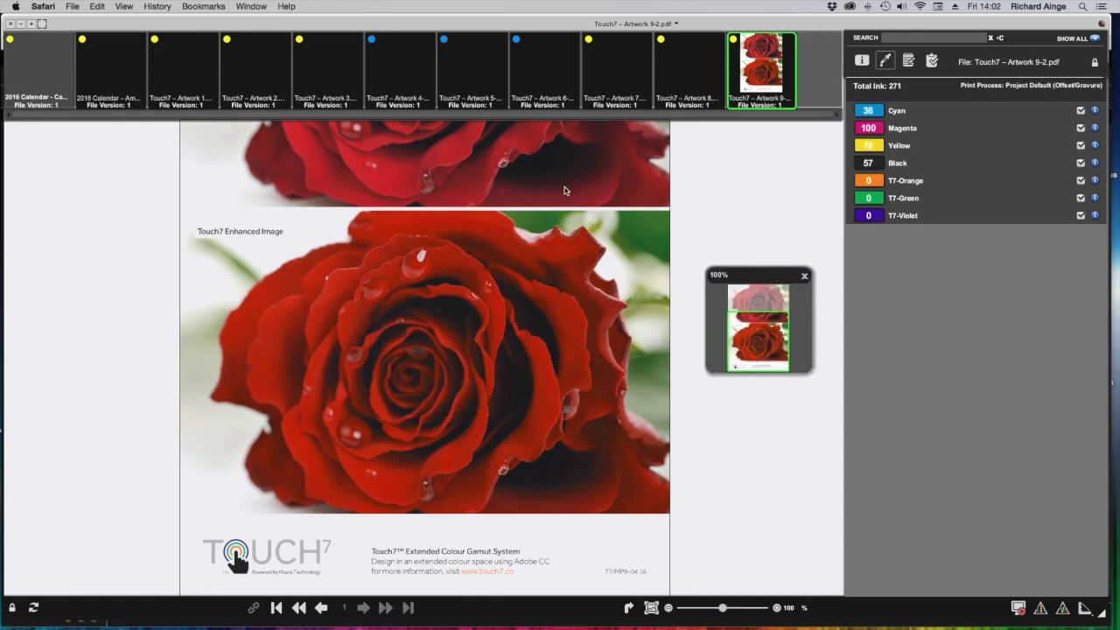
{"action": "scroll", "coordinate": [551, 237], "scroll_direction": "up", "scroll_amount": 1}
{"action": "scroll", "coordinate": [551, 237], "scroll_direction": "up", "scroll_amount": 4}
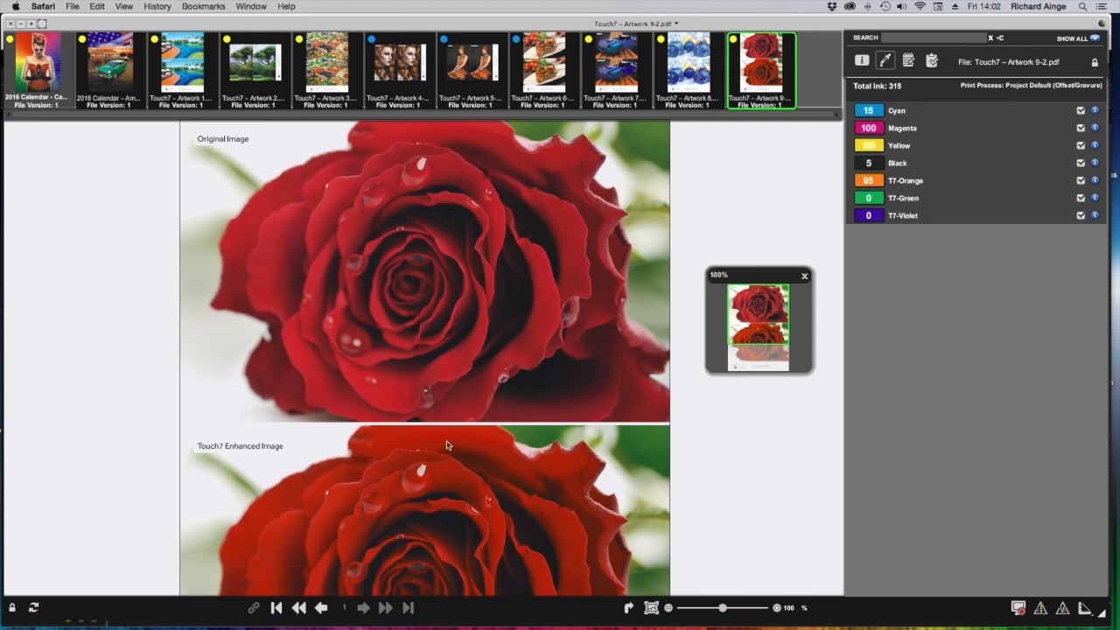
{"action": "scroll", "coordinate": [463, 280], "scroll_direction": "down", "scroll_amount": 5}
{"action": "scroll", "coordinate": [464, 281], "scroll_direction": "up", "scroll_amount": 5}
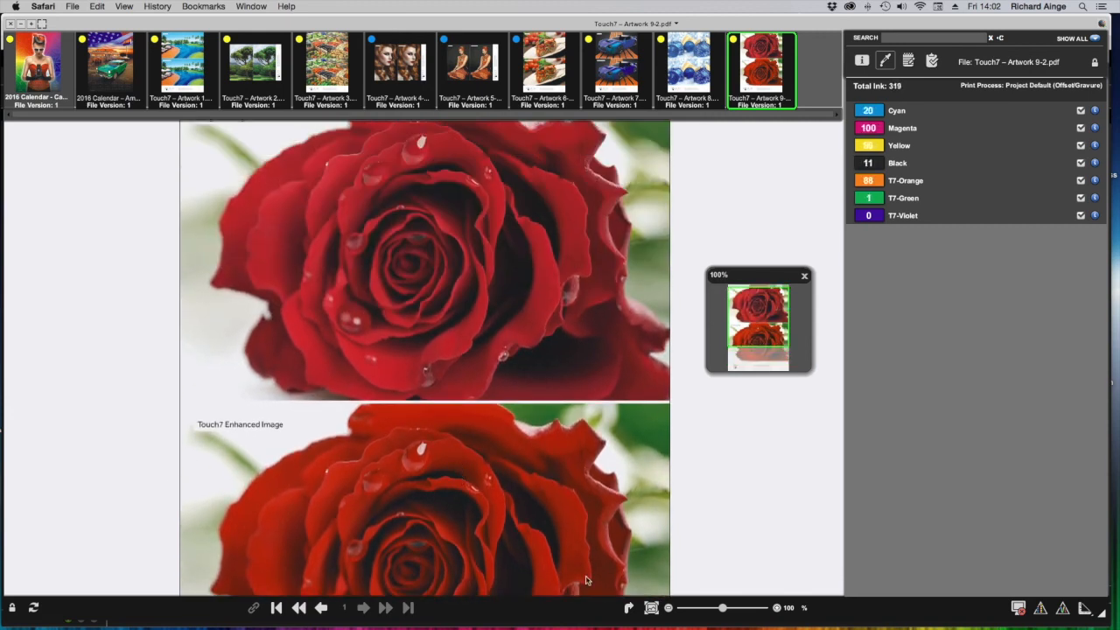
Step: Rotate the rose artwork 90° clockwise to place both images side by side, and toggle the T7-Orange channel off and back on
{"action": "left_click", "coordinate": [628, 608]}
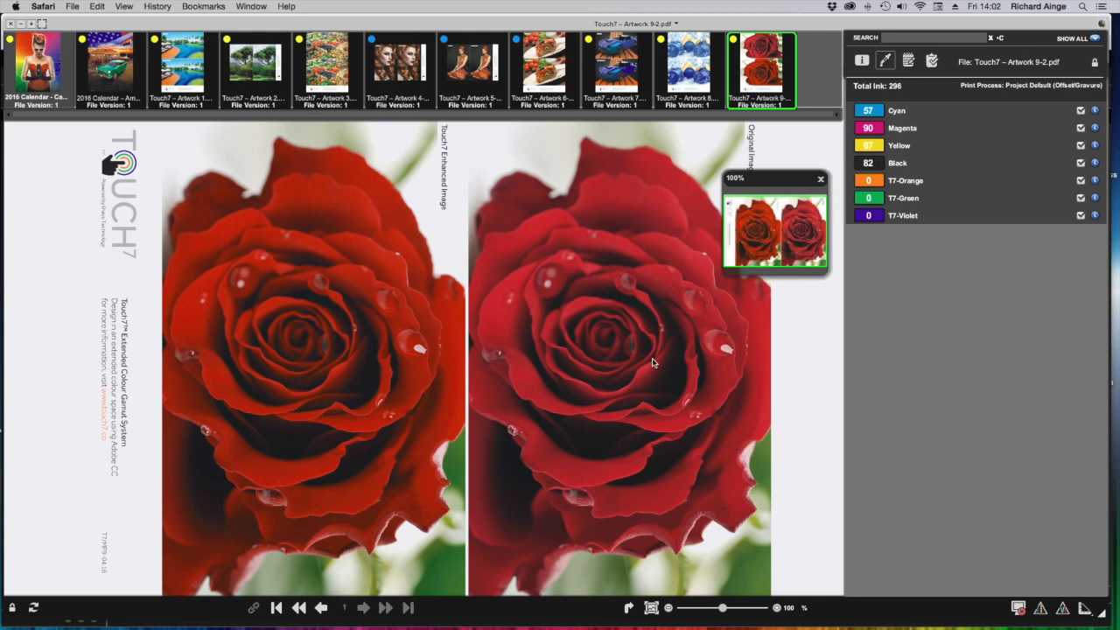
{"action": "left_click", "coordinate": [1081, 181]}
{"action": "left_click", "coordinate": [1081, 181]}
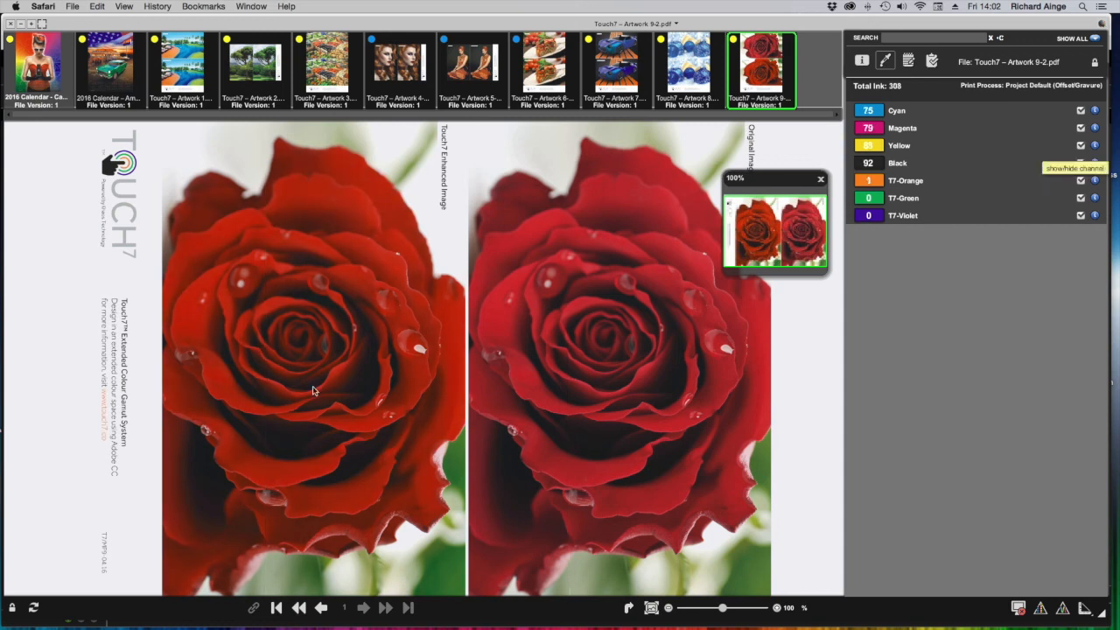